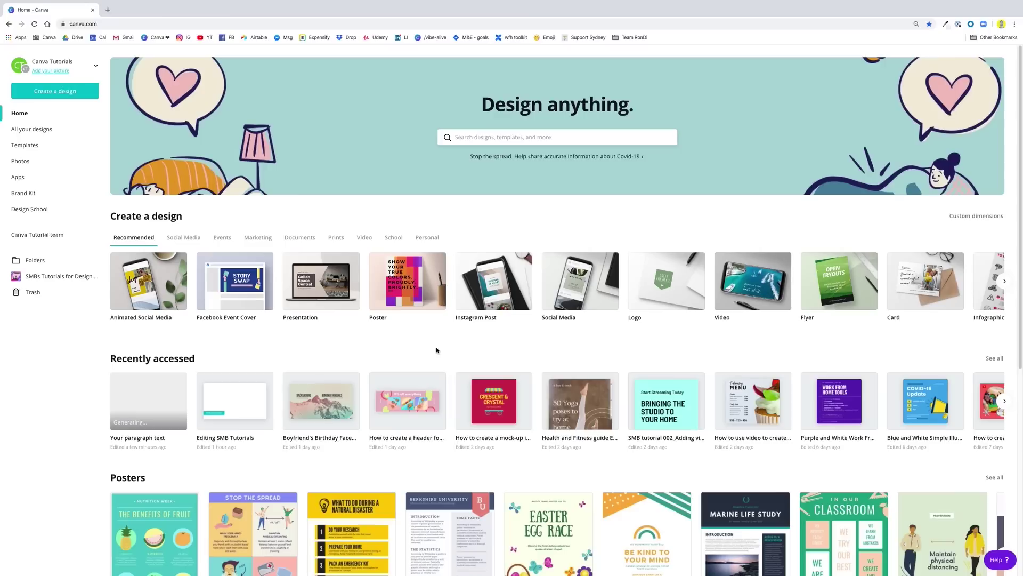
scroll(411, 331, "down", 1)
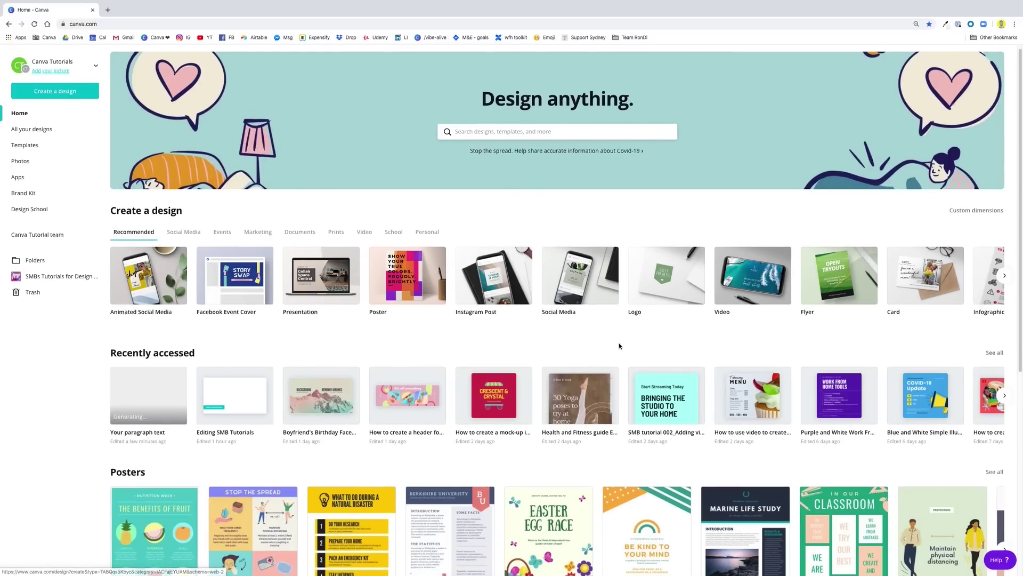
scroll(417, 350, "up", 1)
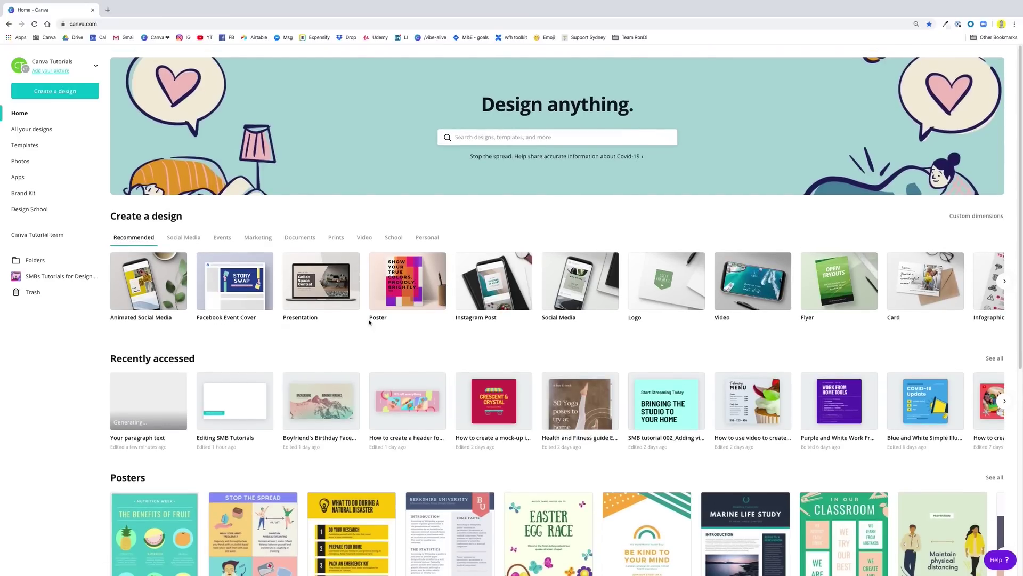
scroll(341, 368, "down", 2)
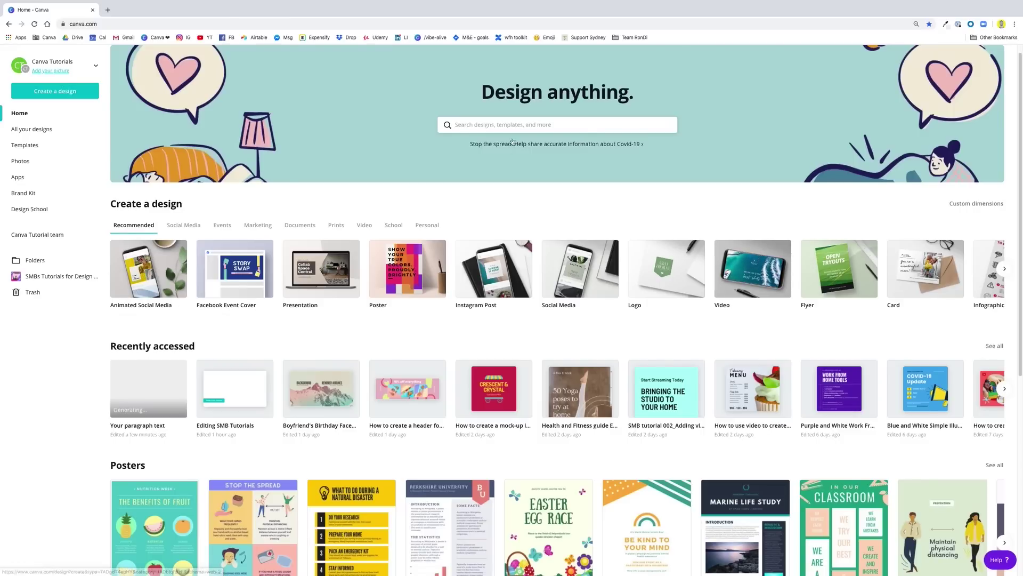
Search the design types for "animated", choose Animated Social Media and open a blank design
left_click(514, 126)
type("ani")
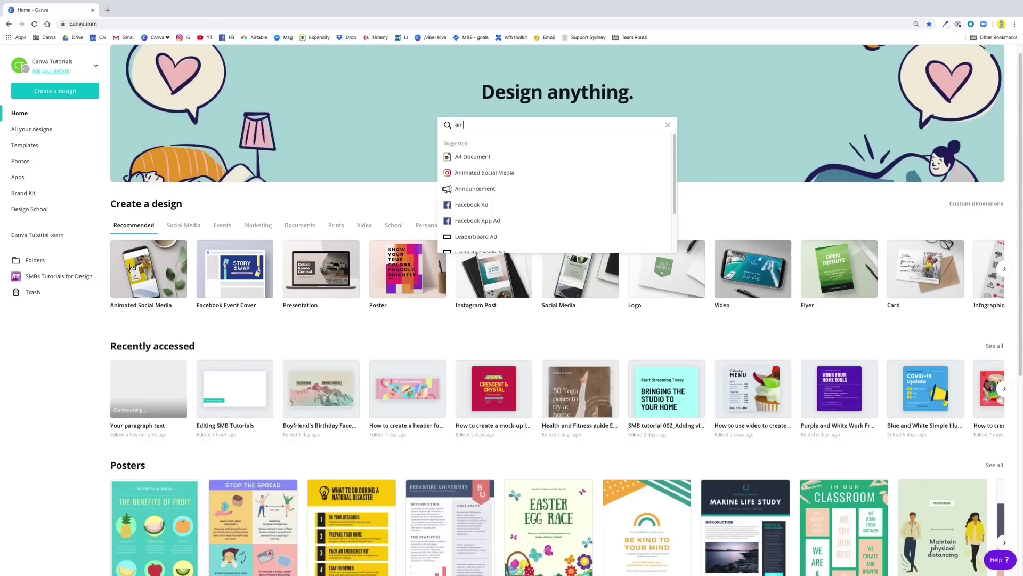
type("mated")
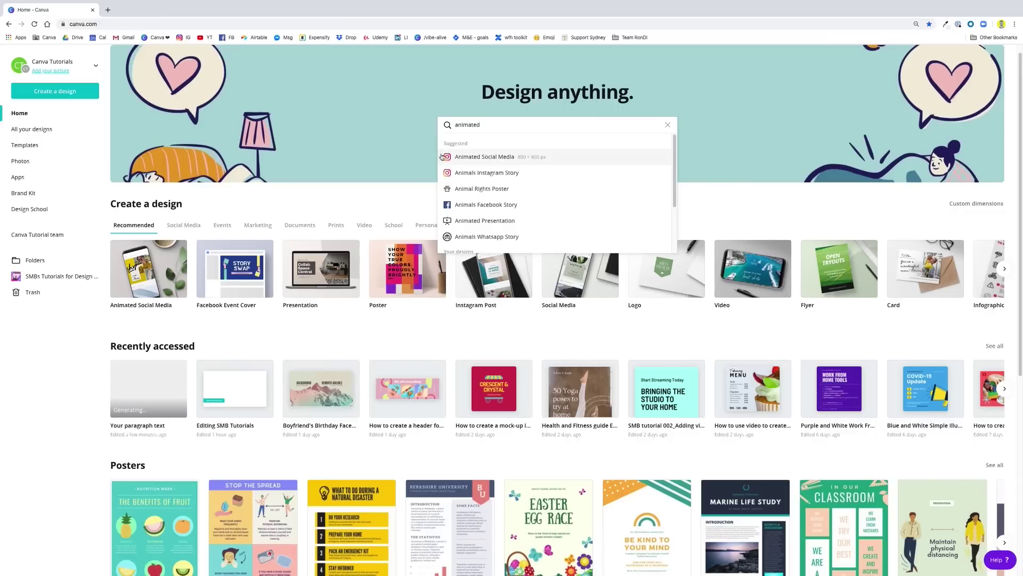
left_click(529, 159)
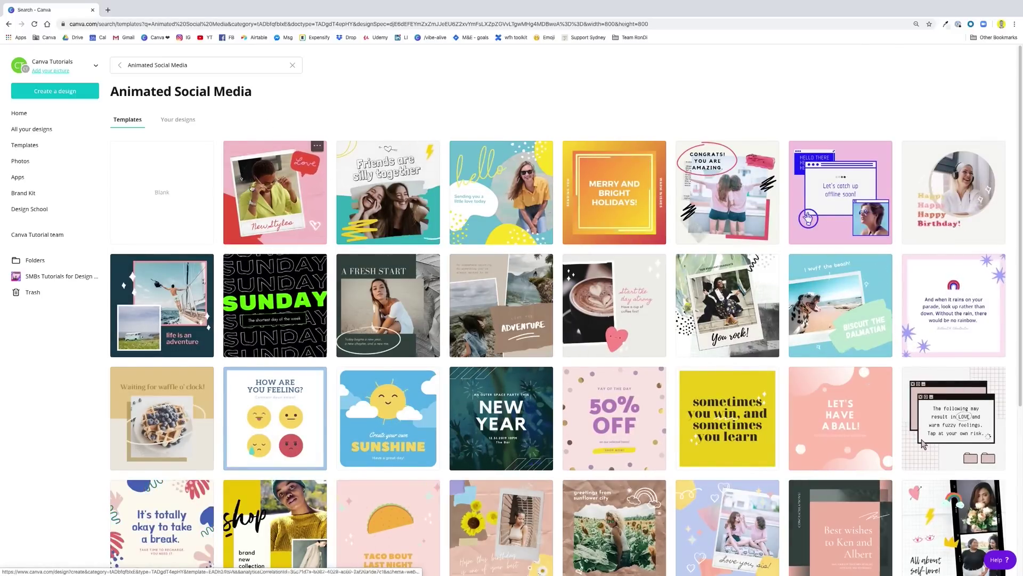
left_click(158, 205)
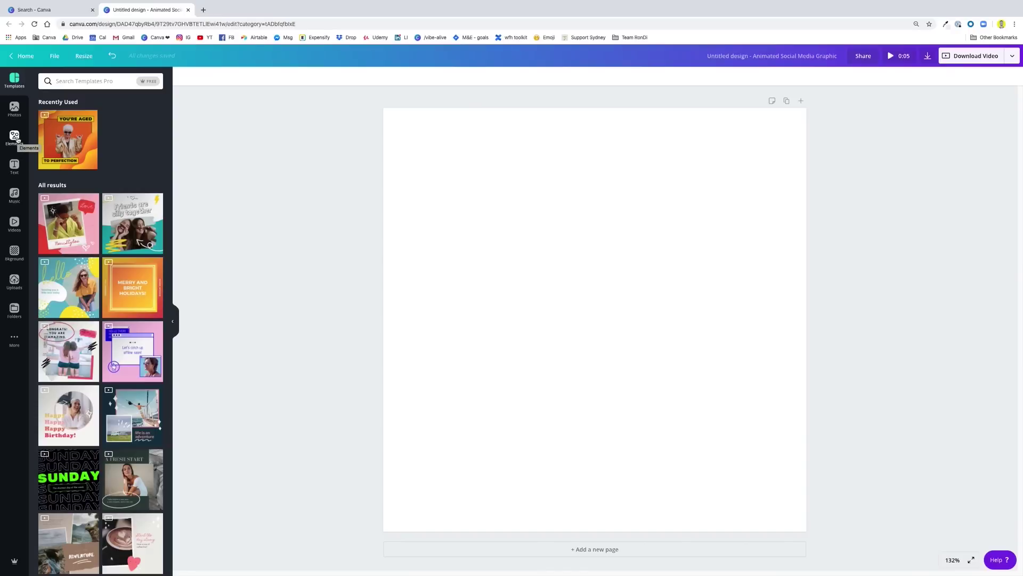
Add the single-image grid to the page and narrow it from its right edge to about 60% of the page width
left_click(14, 136)
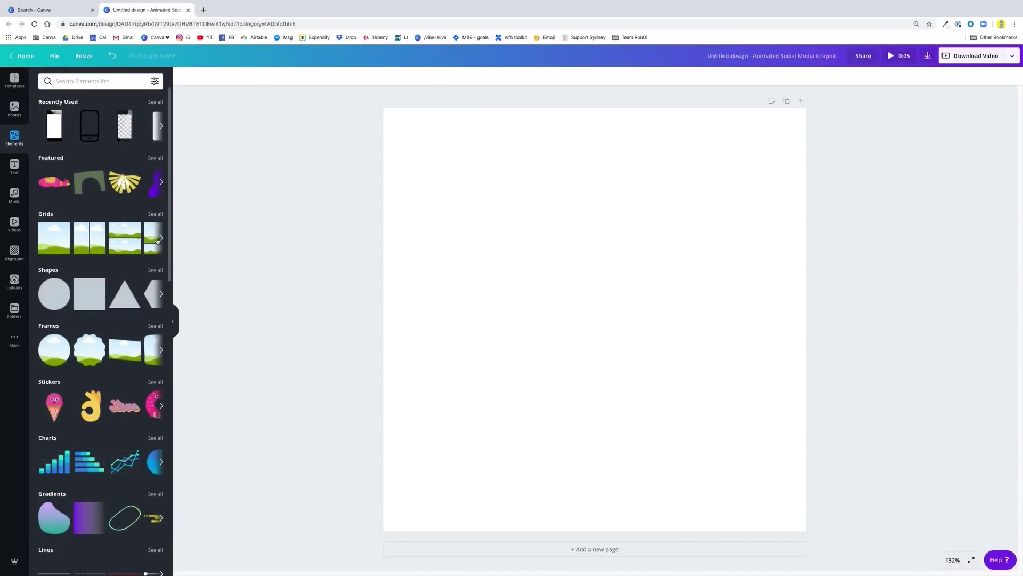
left_click(162, 238)
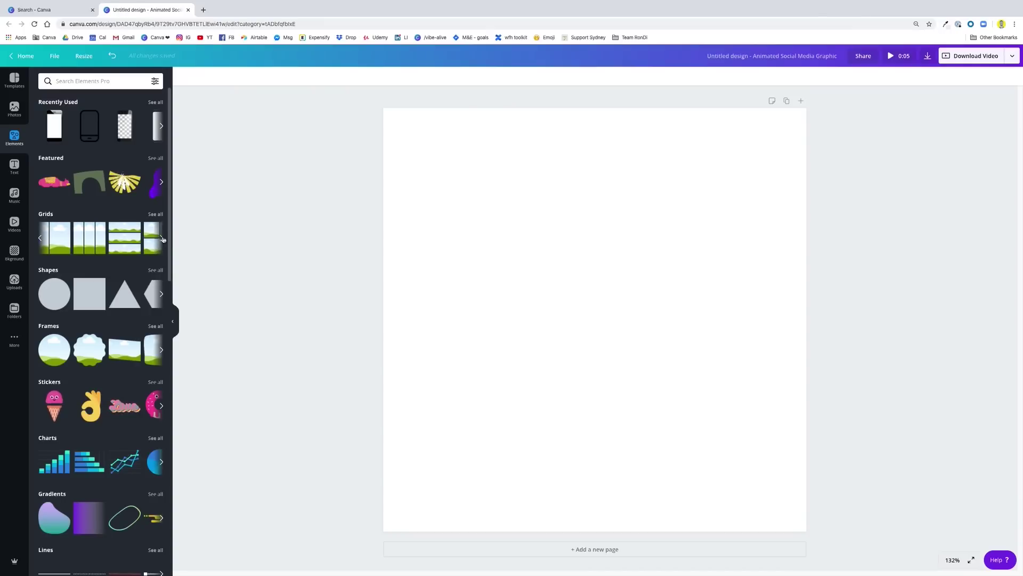
left_click(40, 238)
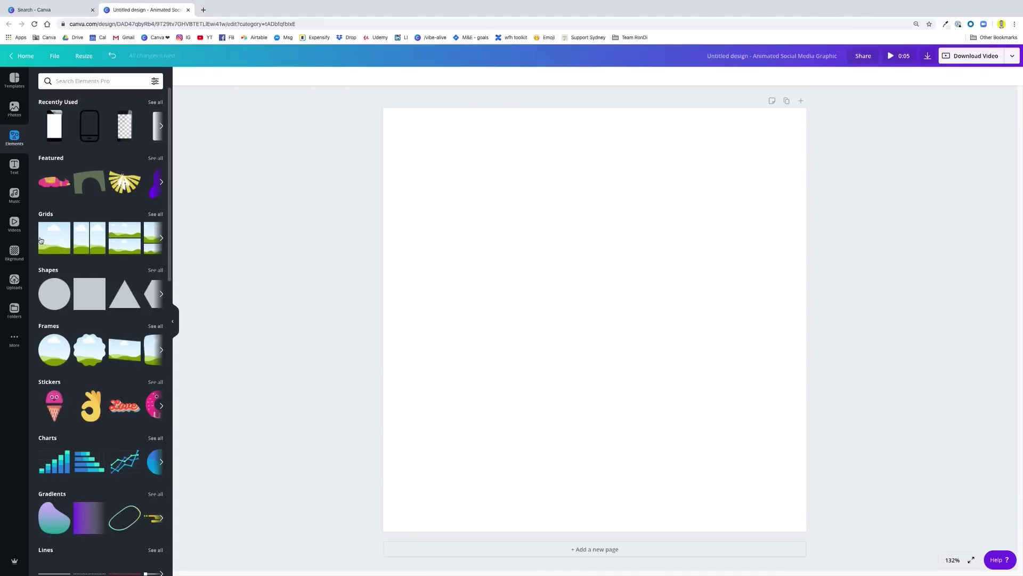
left_click(40, 241)
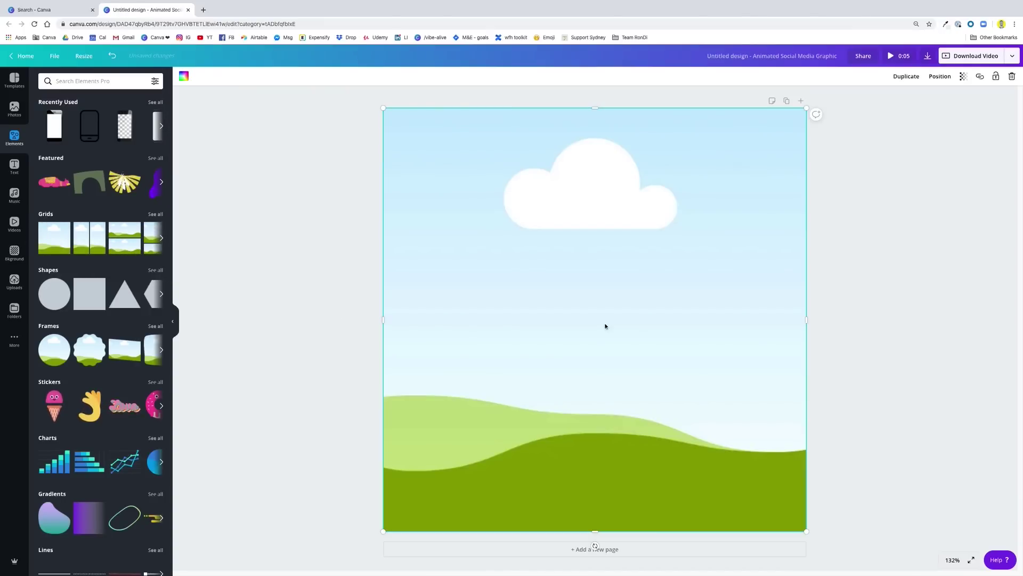
left_click_drag(805, 318, 637, 320)
Set the page background beside the grid to the bright green default colour
left_click(730, 317)
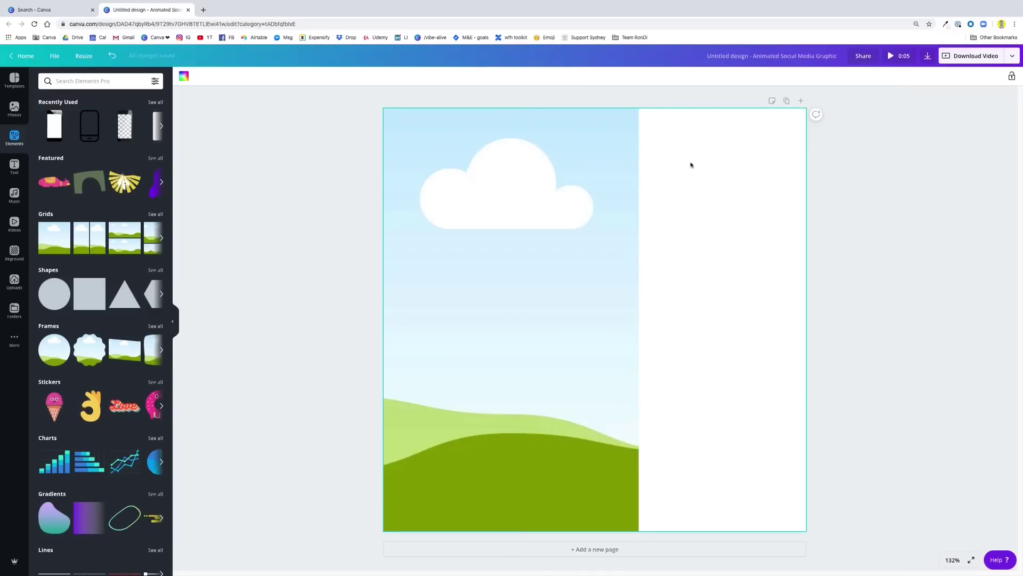
left_click(753, 366)
left_click(183, 76)
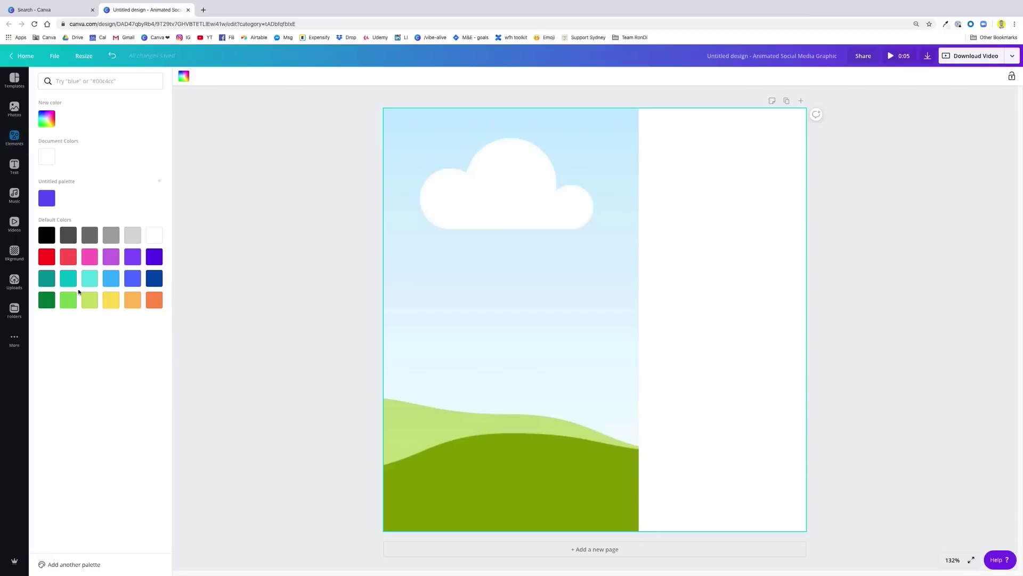
left_click(74, 307)
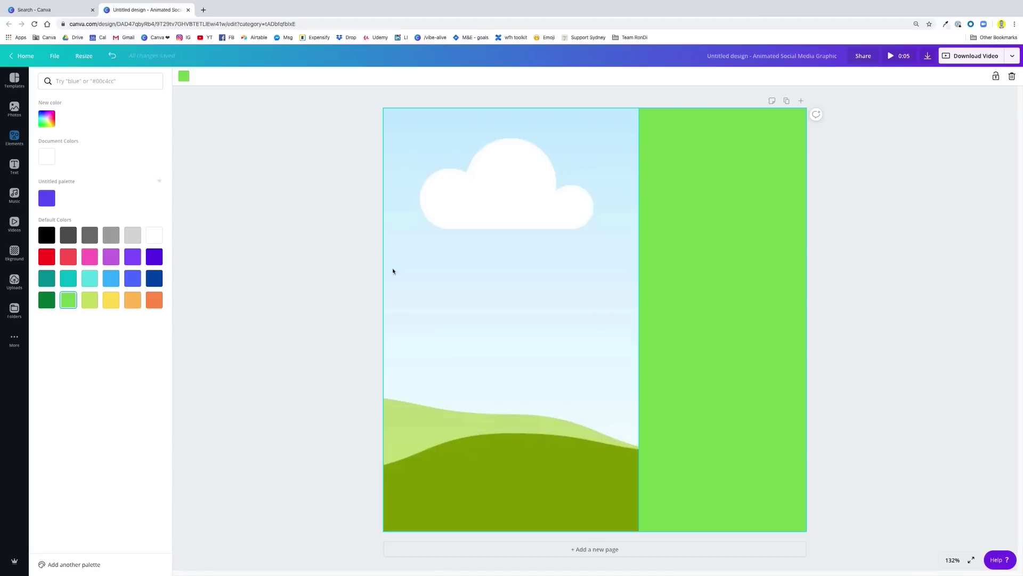
Fill the grid with the recently used photo of coconuts, oil and leaves on a turquoise background
left_click(14, 109)
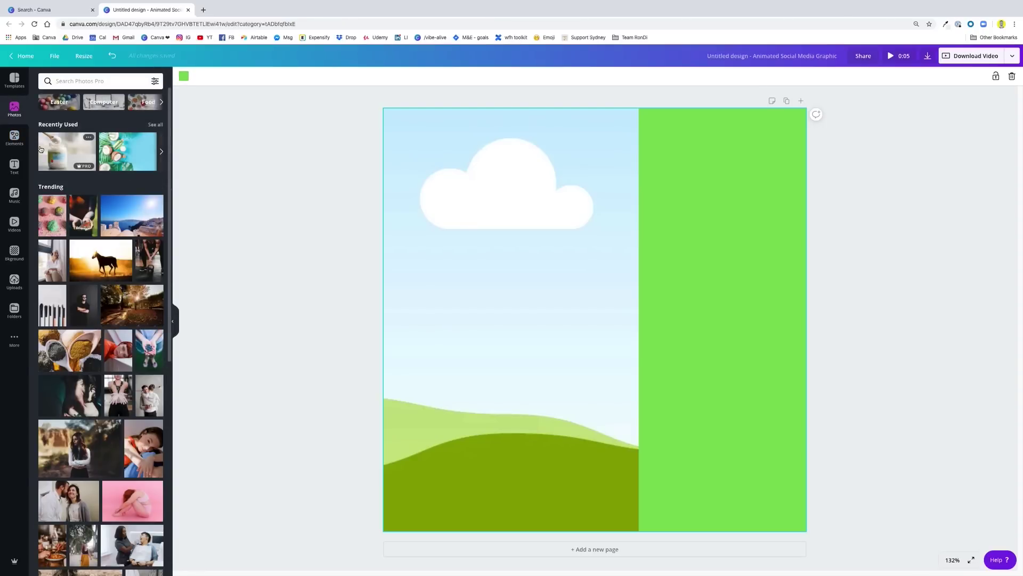
scroll(158, 260, "down", 5)
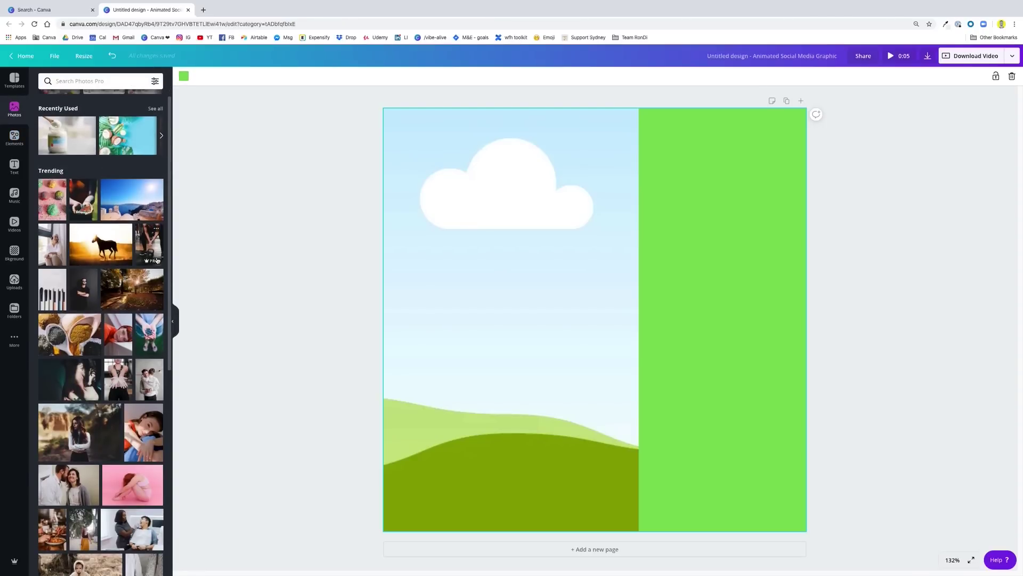
scroll(157, 260, "up", 5)
left_click_drag(145, 164, 432, 238)
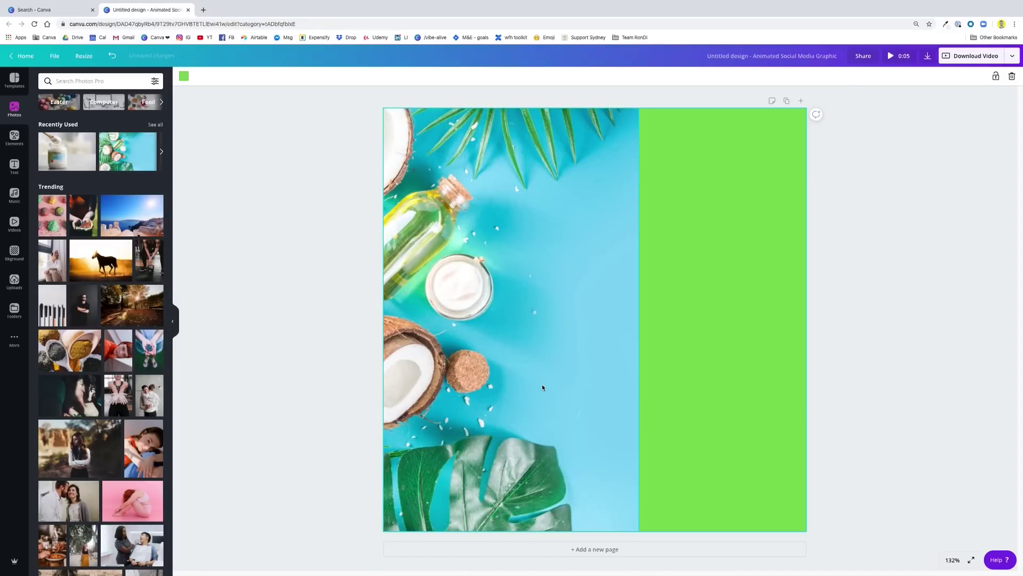
left_click(912, 338)
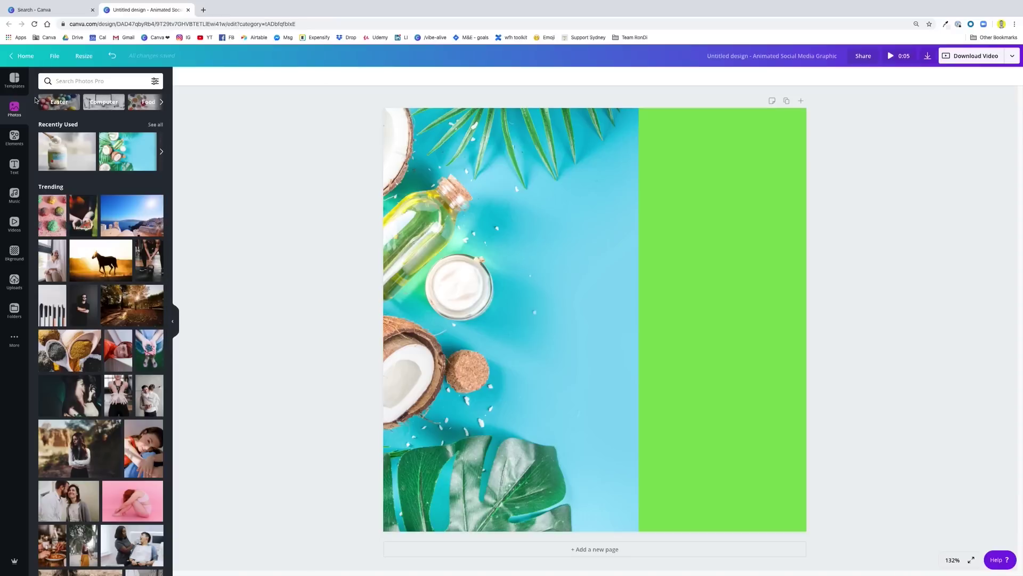
left_click(62, 82)
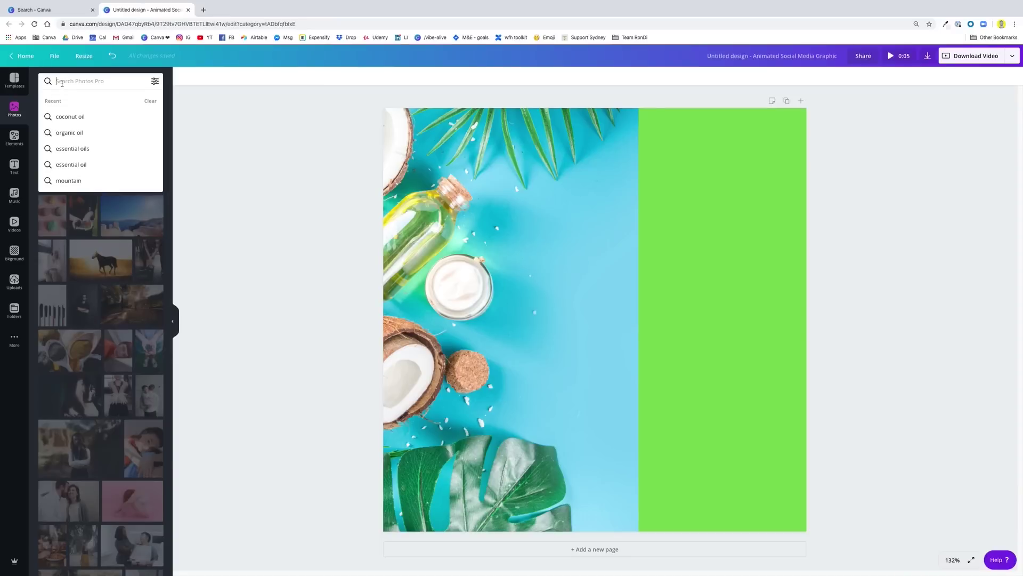
type("blob")
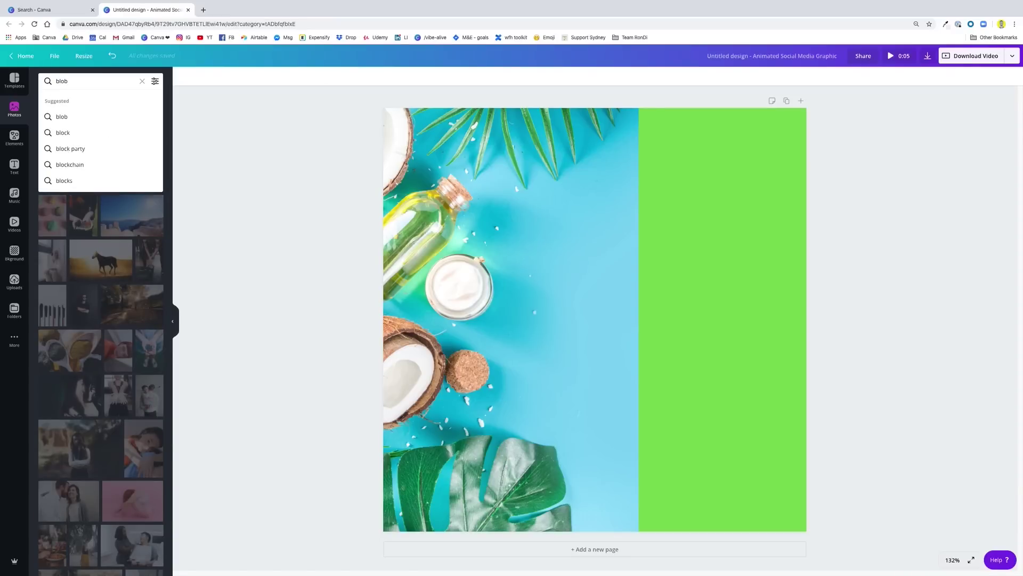
type(" sticker")
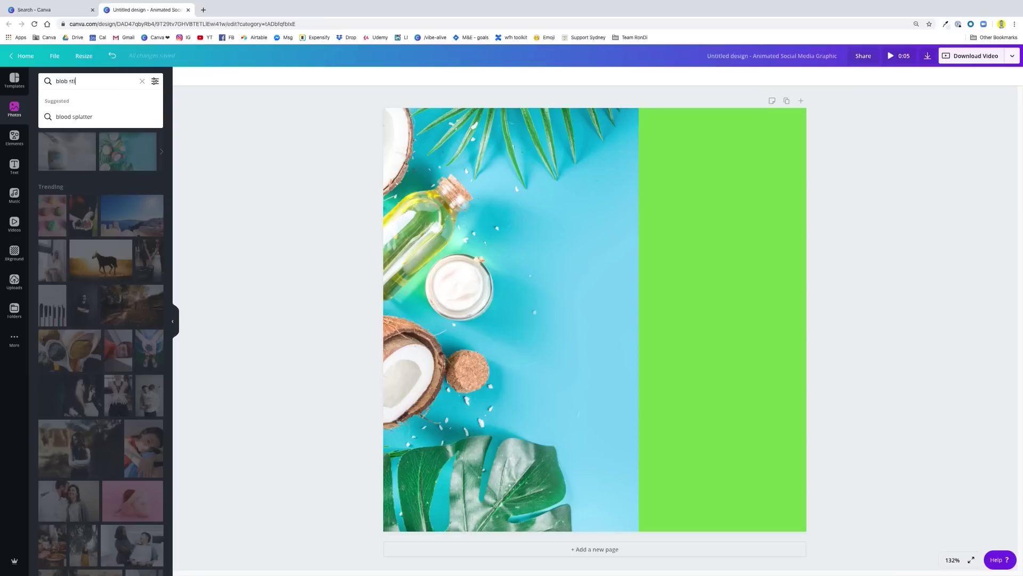
key("Return")
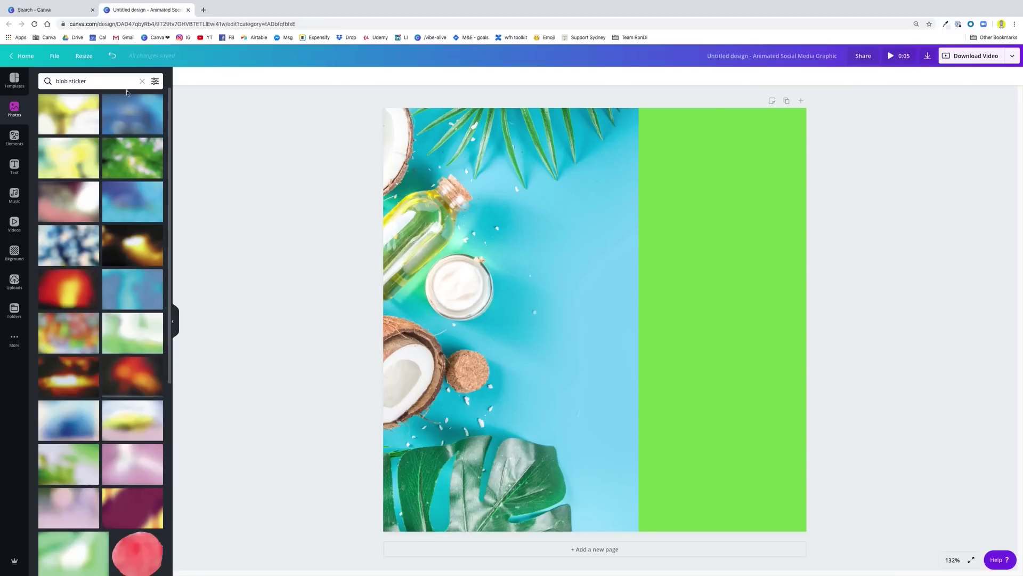
left_click(142, 82)
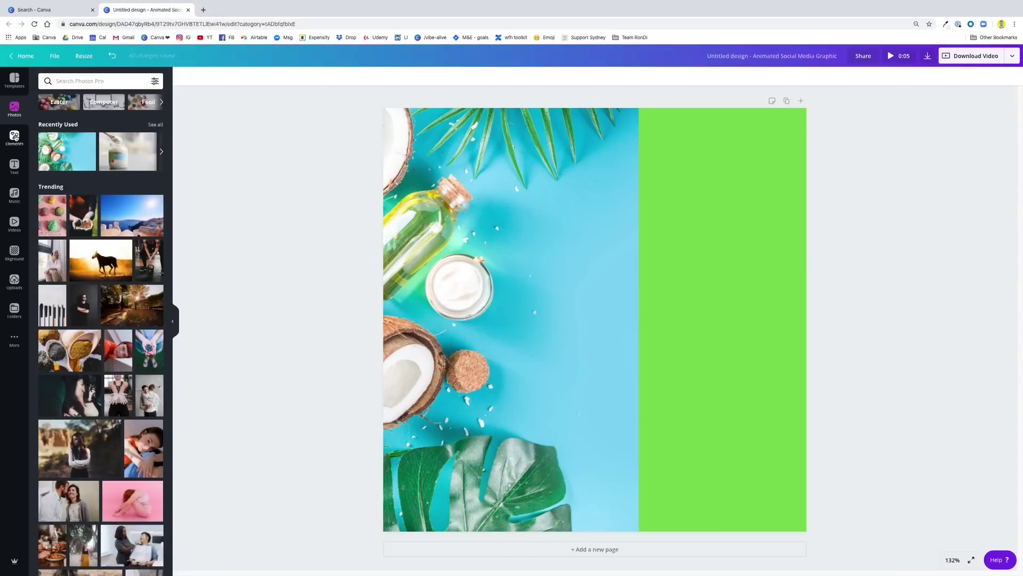
Search the elements library for "blob" and look through the resulting graphics
left_click(15, 138)
left_click(88, 82)
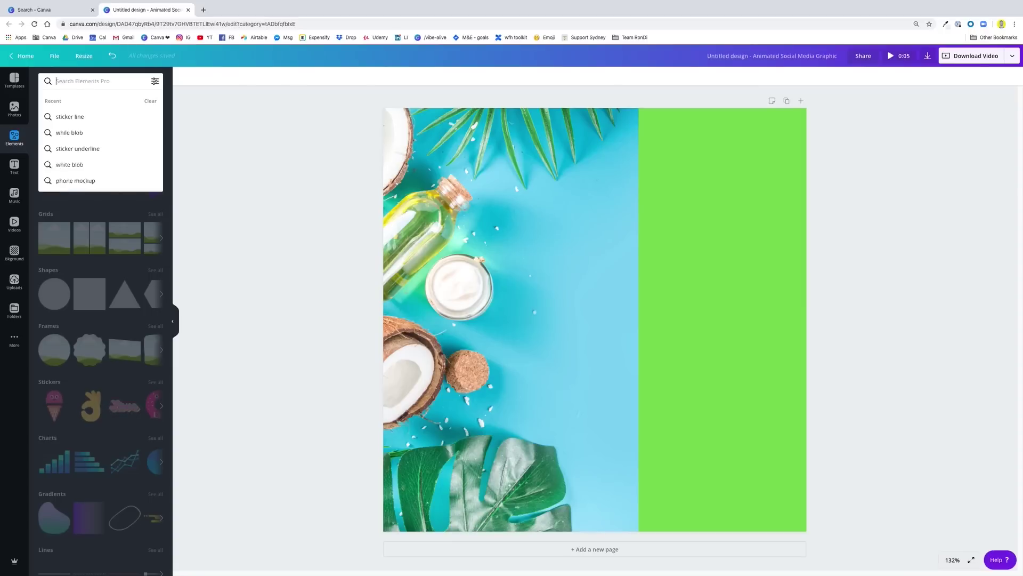
type("blob")
key("Return")
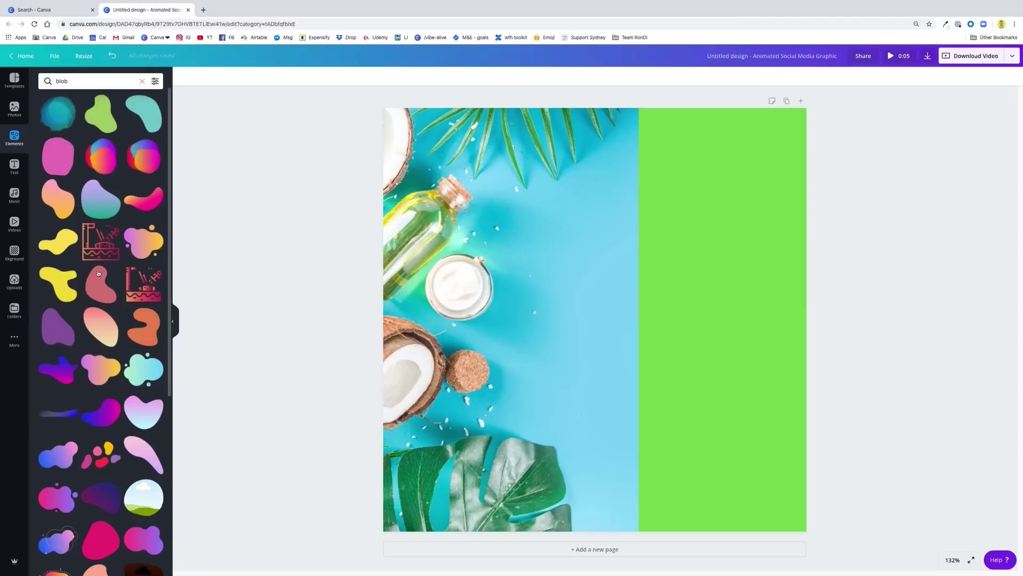
scroll(165, 309, "down", 5)
scroll(74, 168, "up", 5)
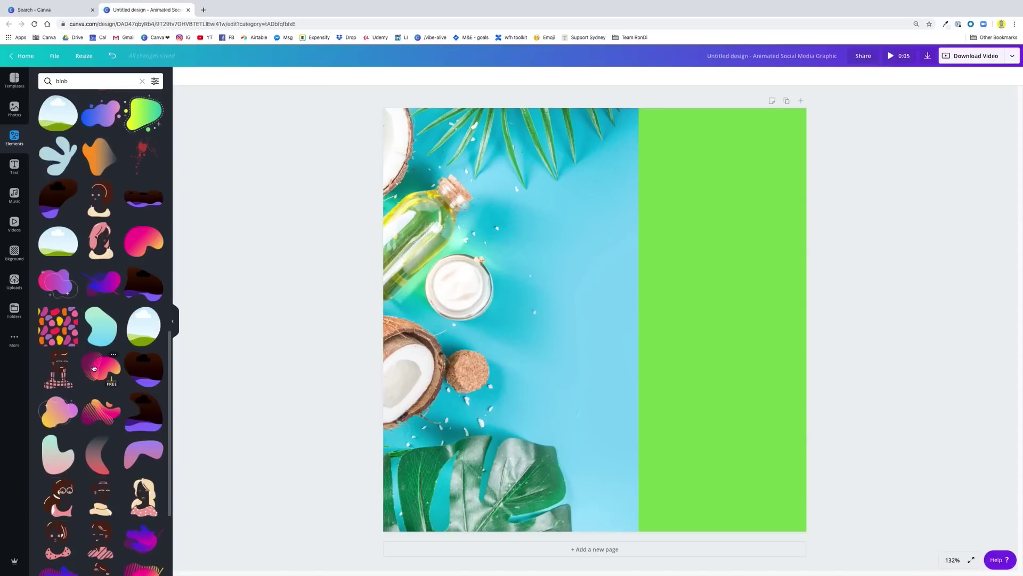
Refine the elements search to "blob sticker" and place a white blob sticker over the page's upper-right corner
left_click(71, 85)
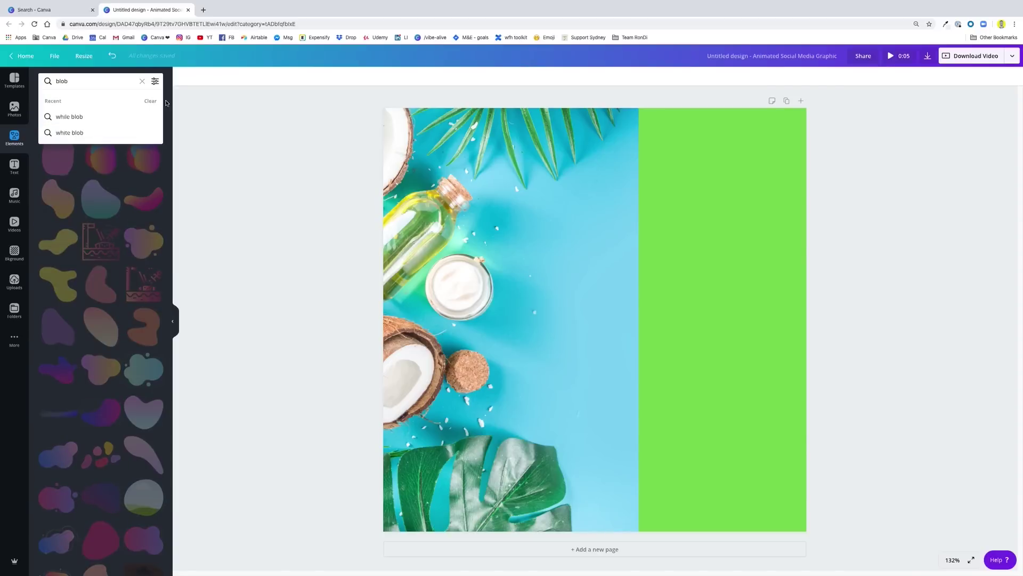
type("sticke")
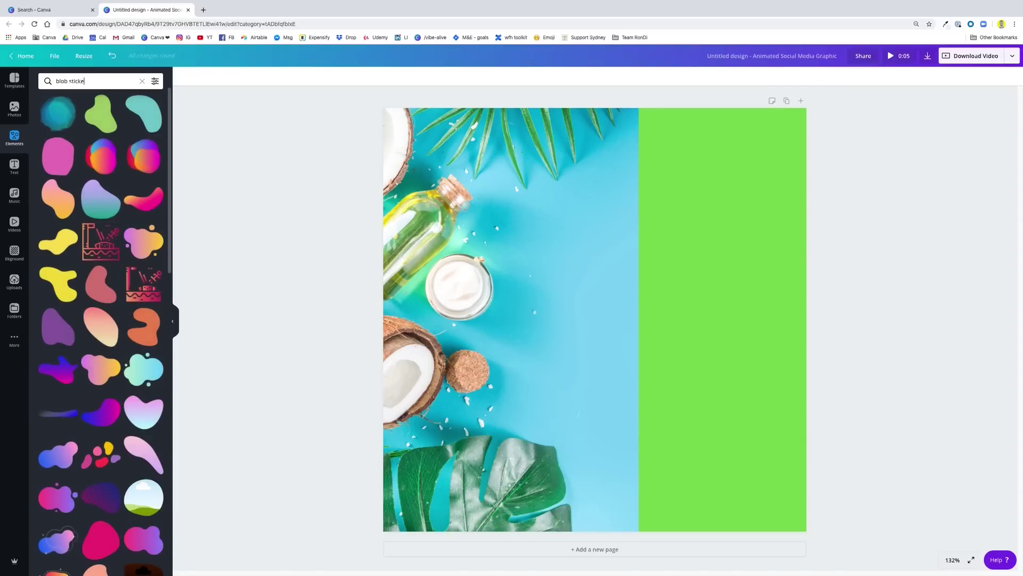
type("r")
key("Return")
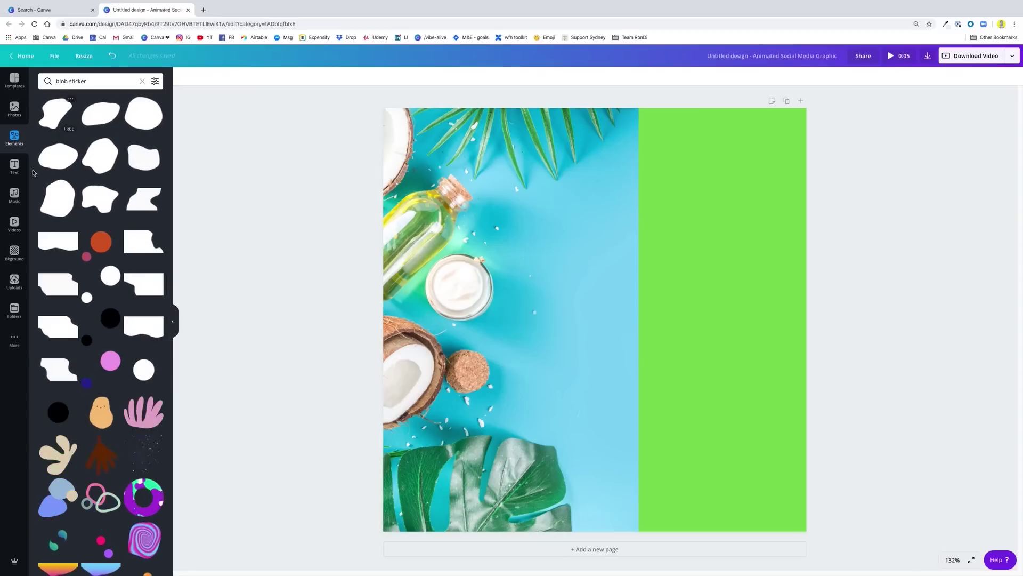
left_click(61, 161)
left_click_drag(641, 270, 680, 168)
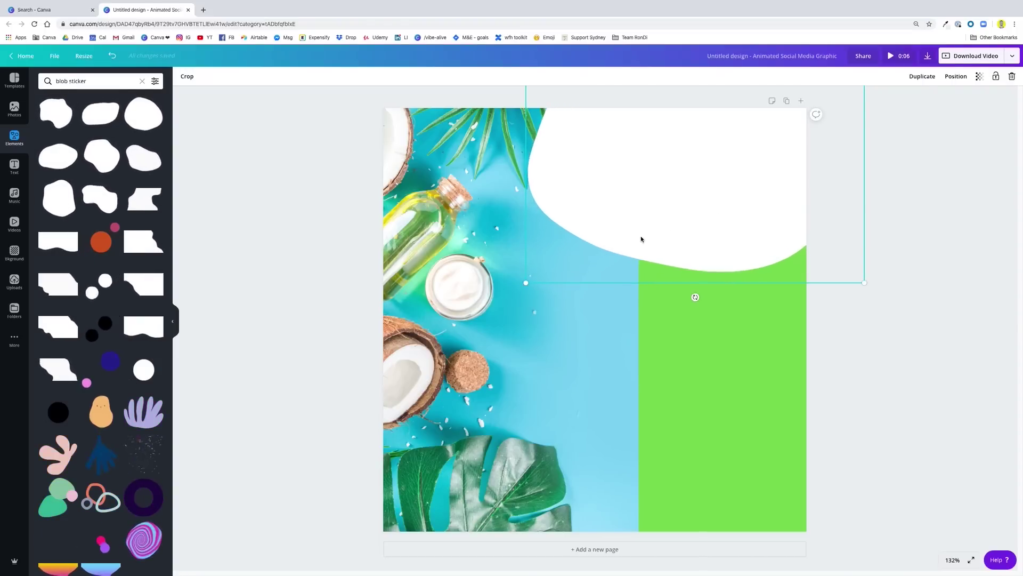
left_click(793, 407)
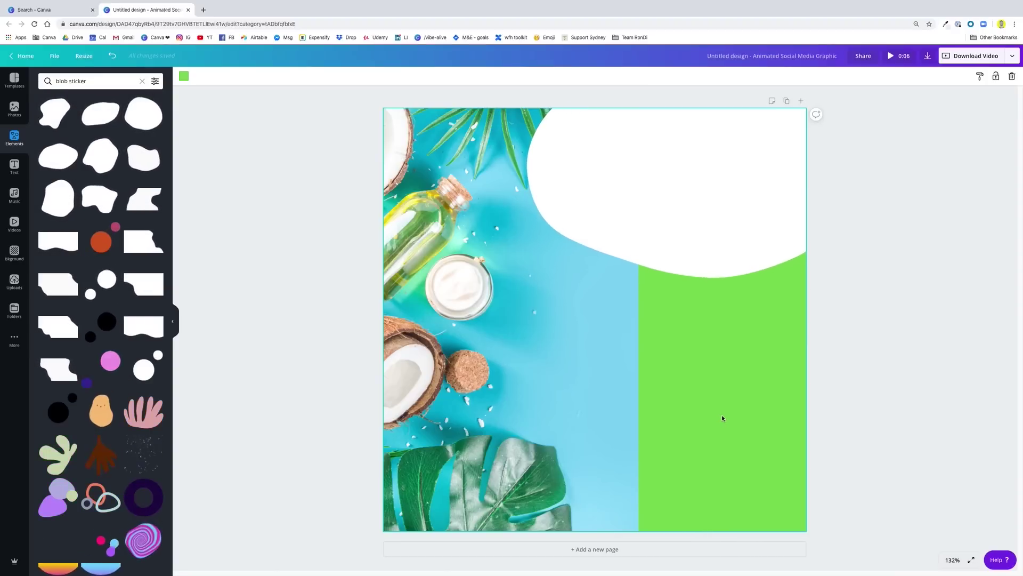
Add a text box below the white blob, over the green strip, with the text "All new:"
key("t")
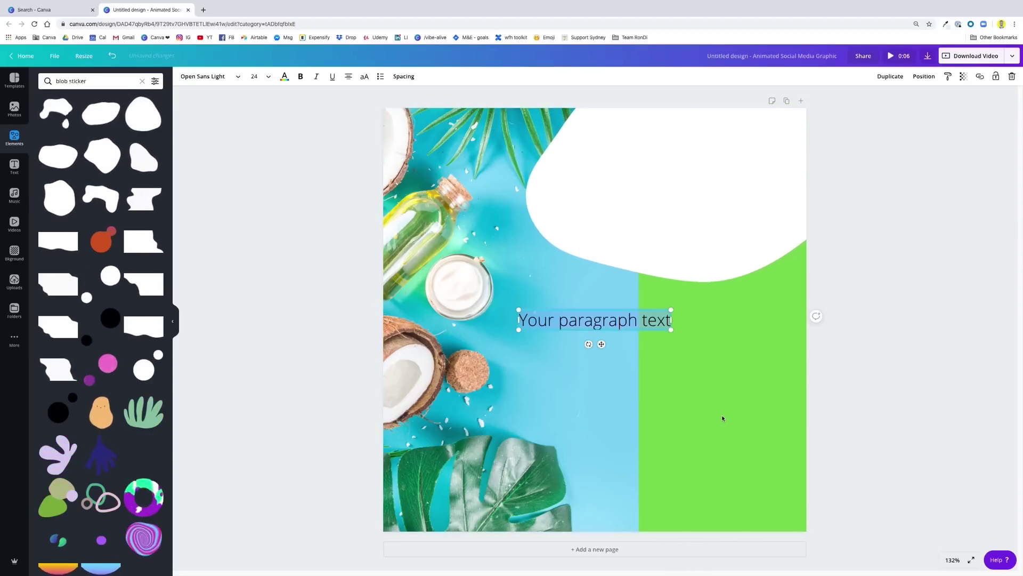
left_click_drag(584, 322, 679, 338)
left_click(680, 338)
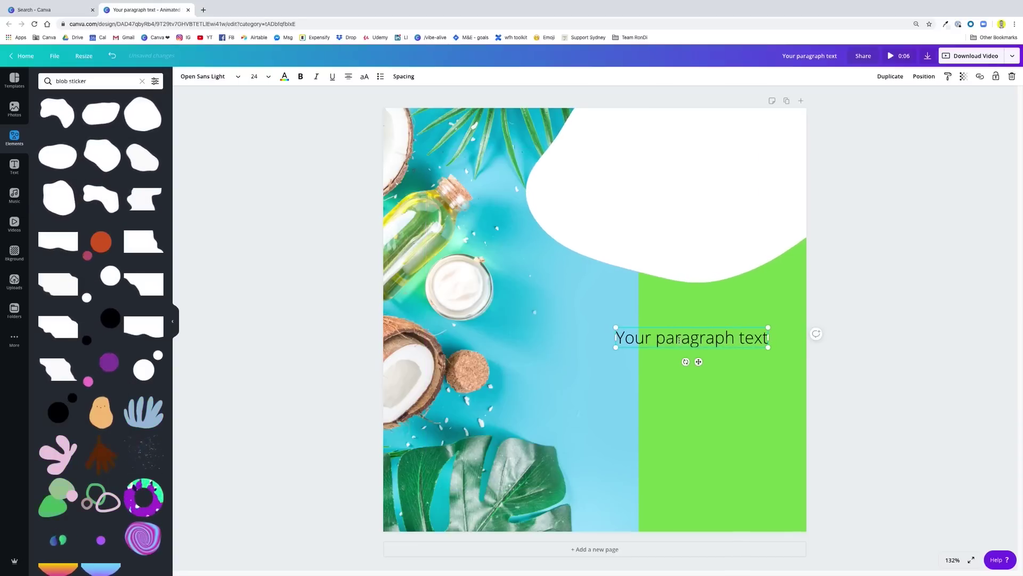
key("ctrl+a")
type("All new")
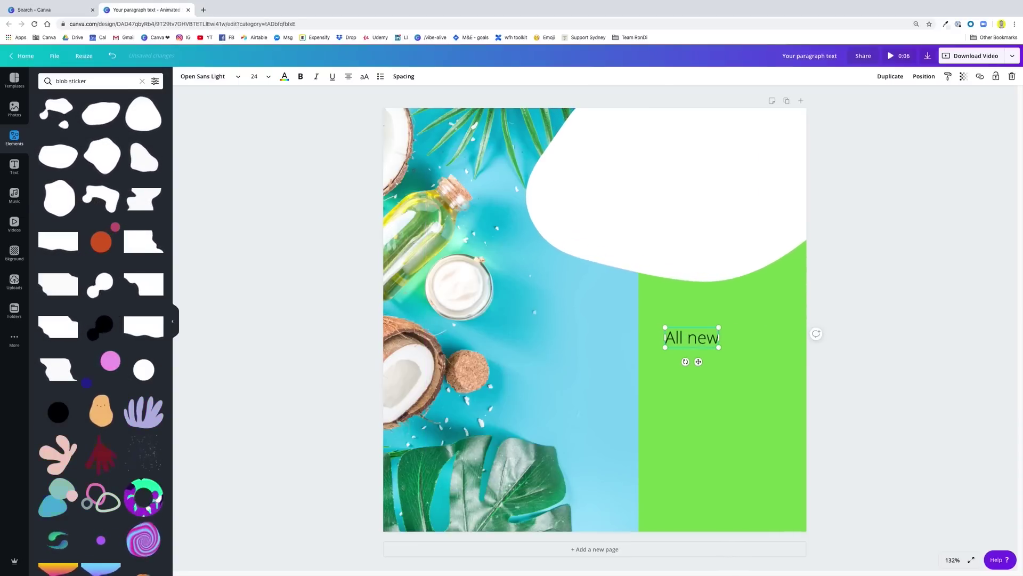
type(":")
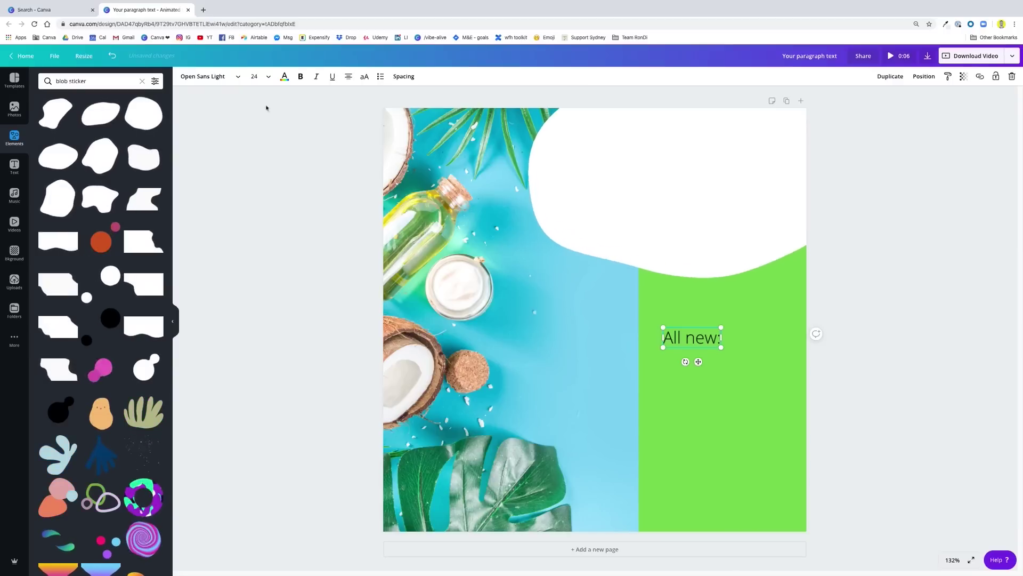
Set the "All new:" text in the Libre Baskerville font and convert it to uppercase
left_click(199, 78)
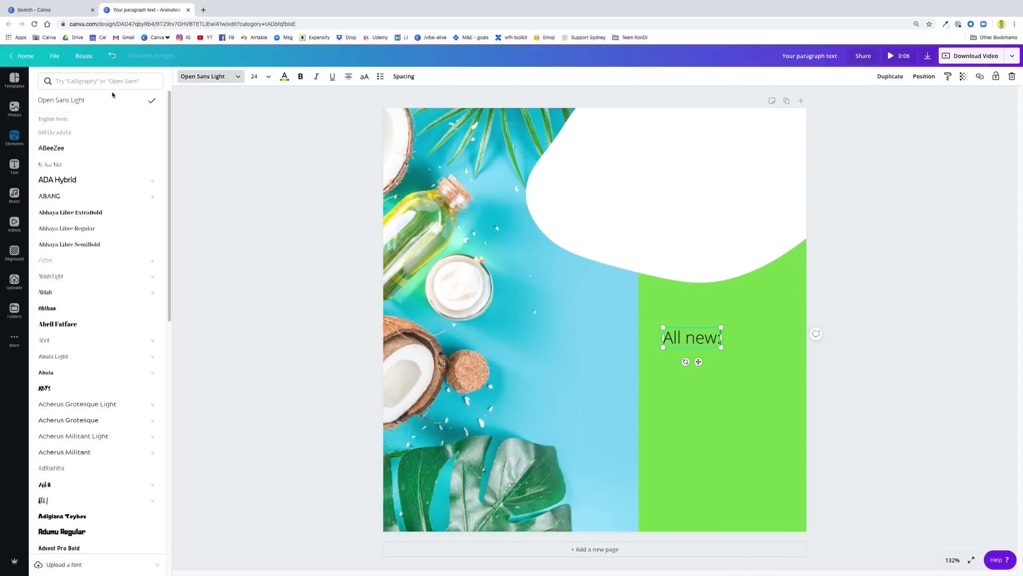
left_click(117, 80)
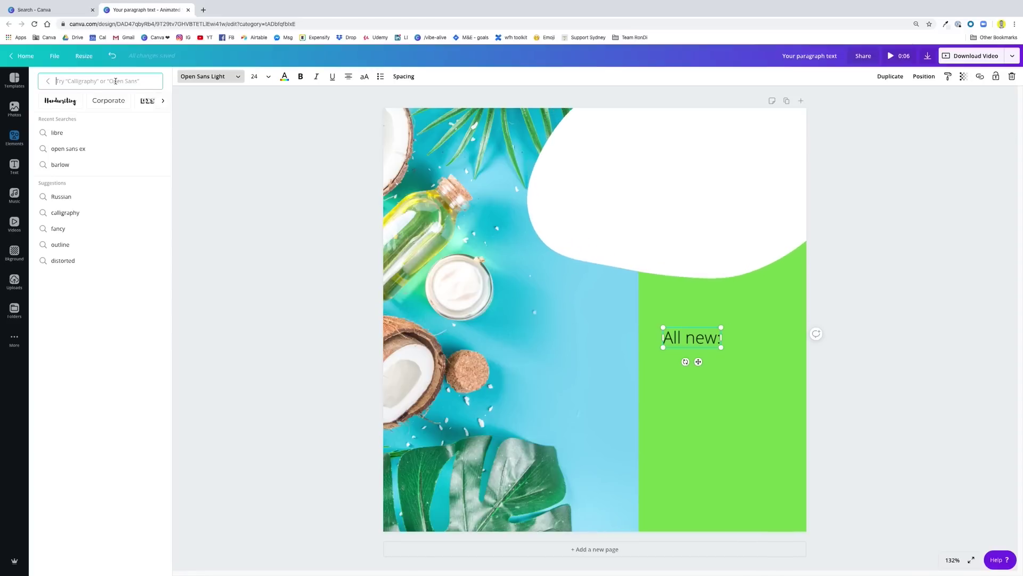
type("libre")
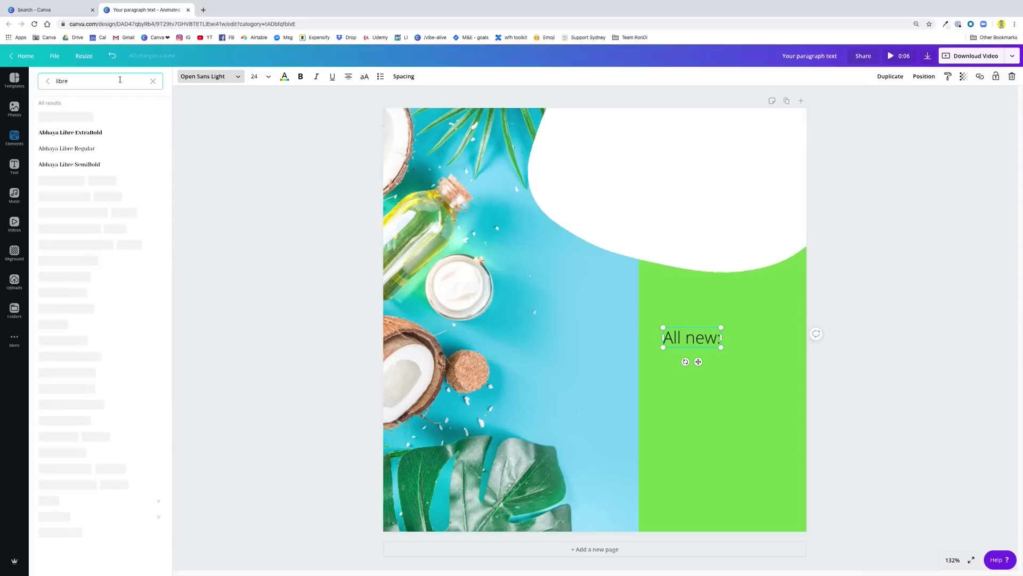
left_click(84, 182)
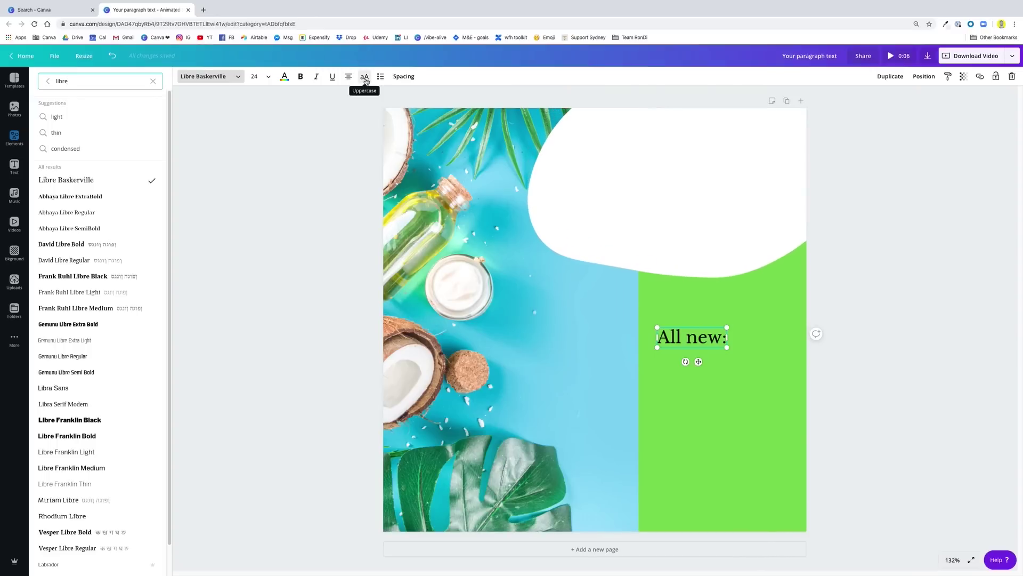
left_click(365, 78)
Move the "ALL NEW:" text into the upper part of the white blob
left_click(738, 333)
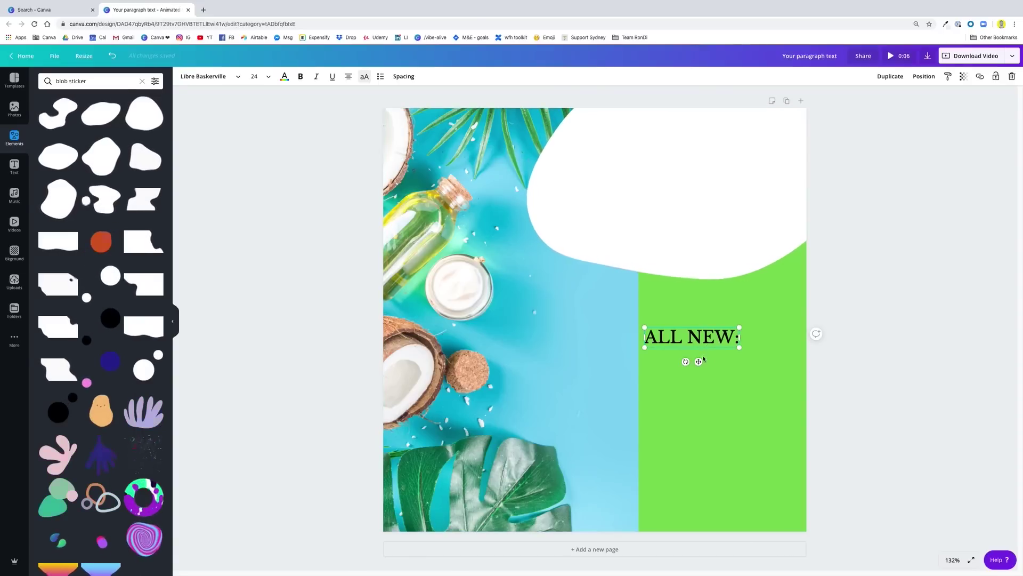
left_click_drag(698, 362, 637, 157)
left_click(647, 221)
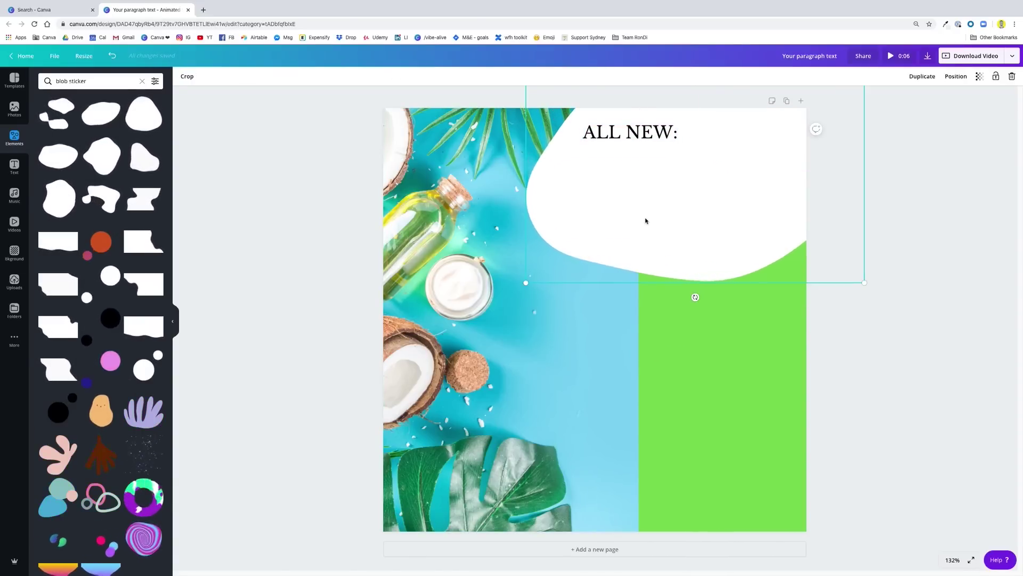
Add a text box reading "ORGANIC OIL" and "COLLECTION" on two lines in the middle of the page
left_click(670, 356)
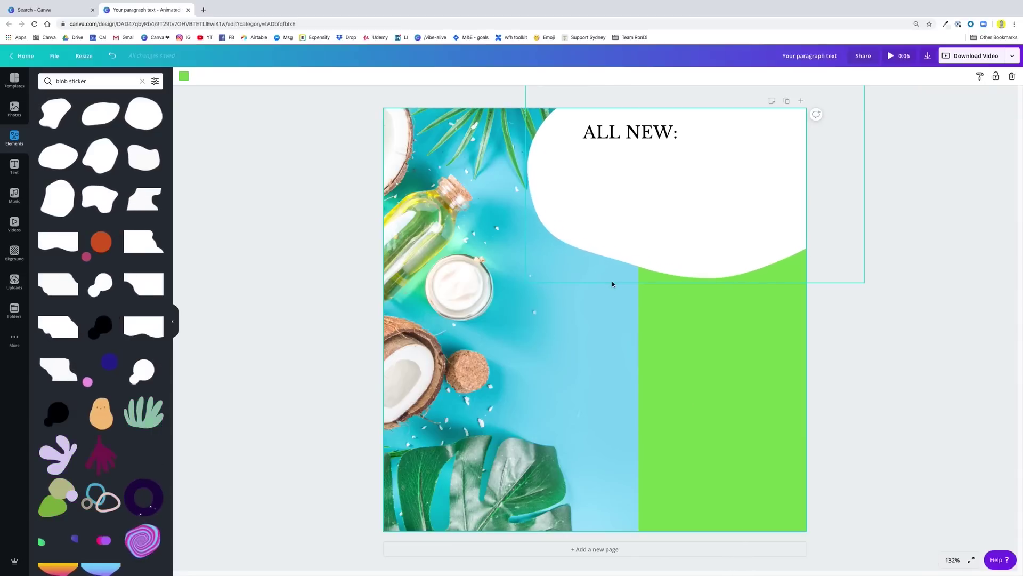
key("t")
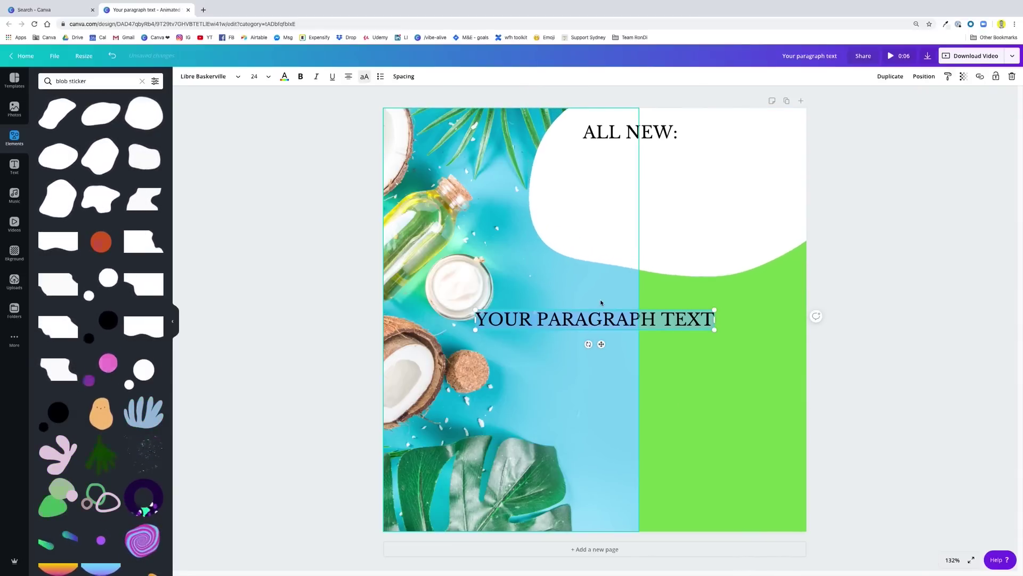
type("ORGANIC")
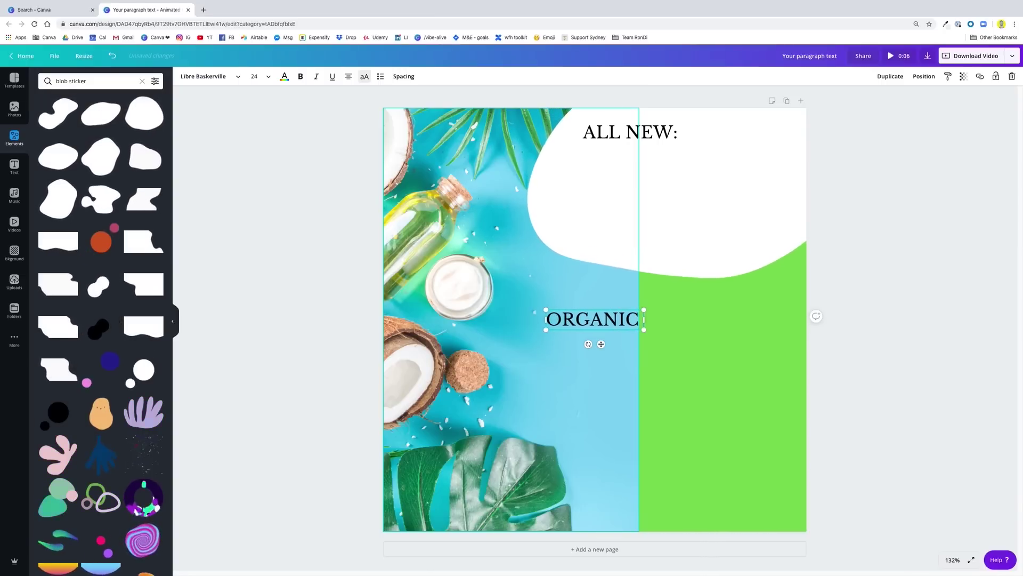
type(" OIL")
key("Return")
type("COLLECTION")
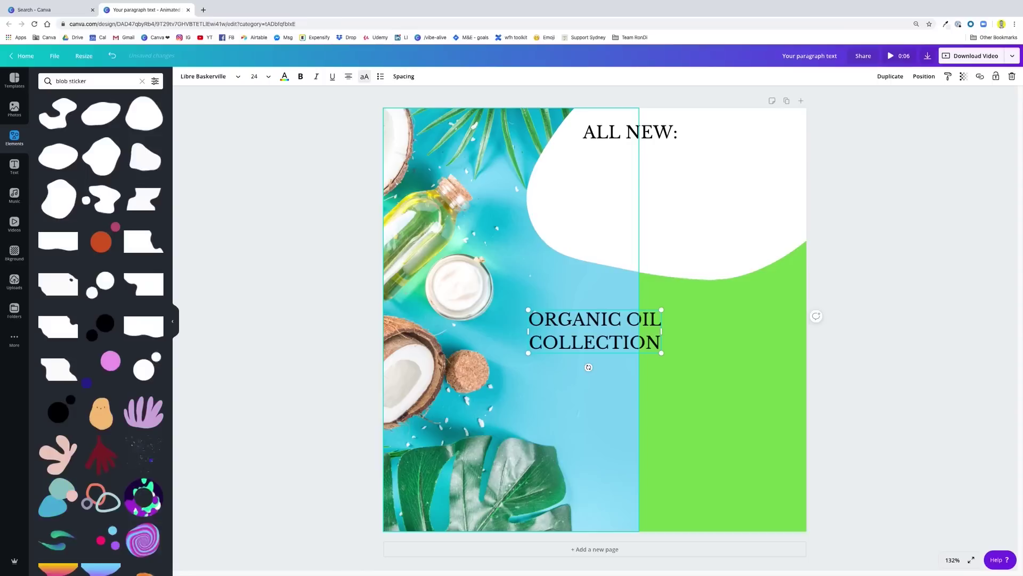
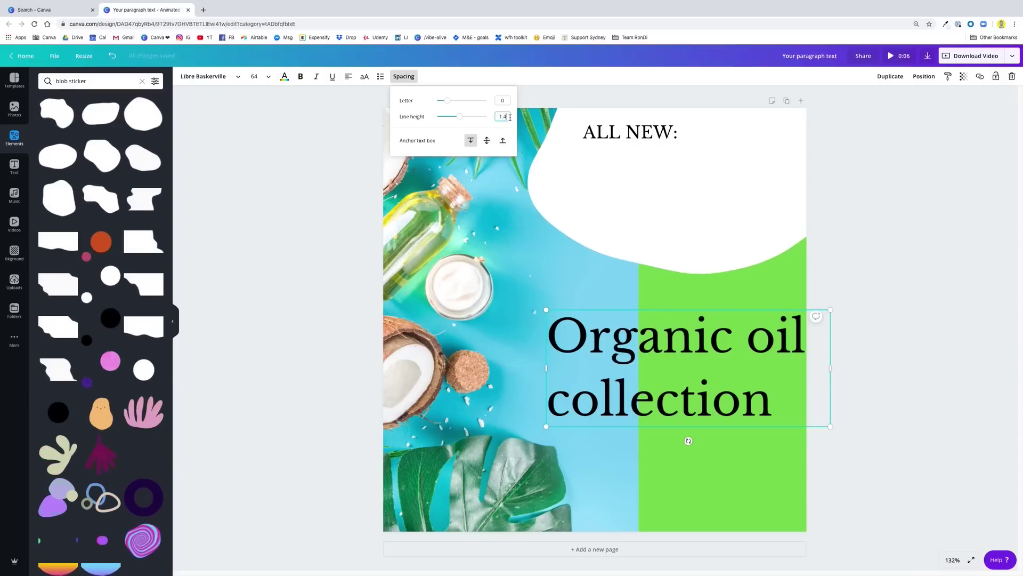
Set the "Organic oil collection" heading's line height to 1.1 and make it italic
key("Return")
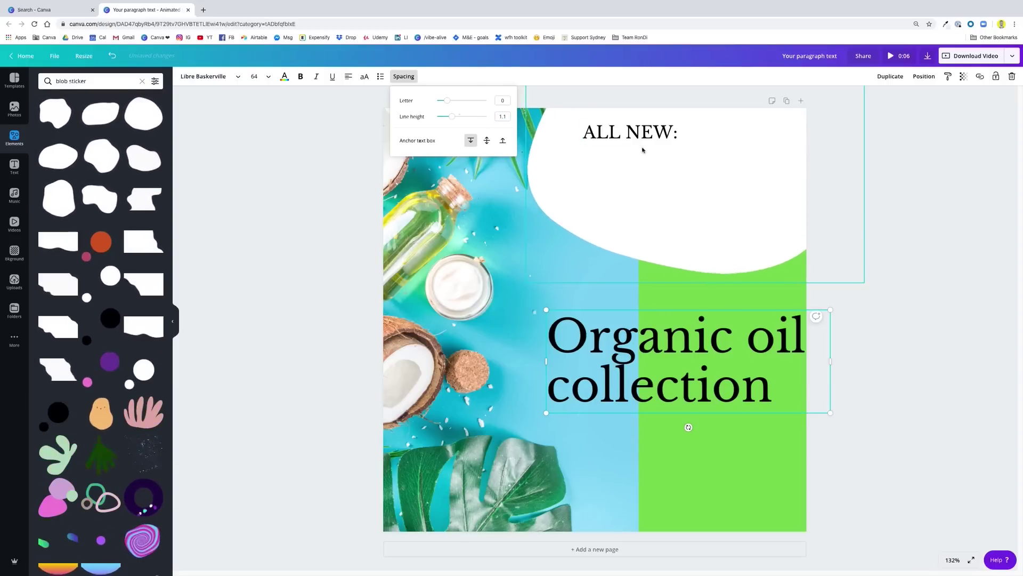
left_click(317, 77)
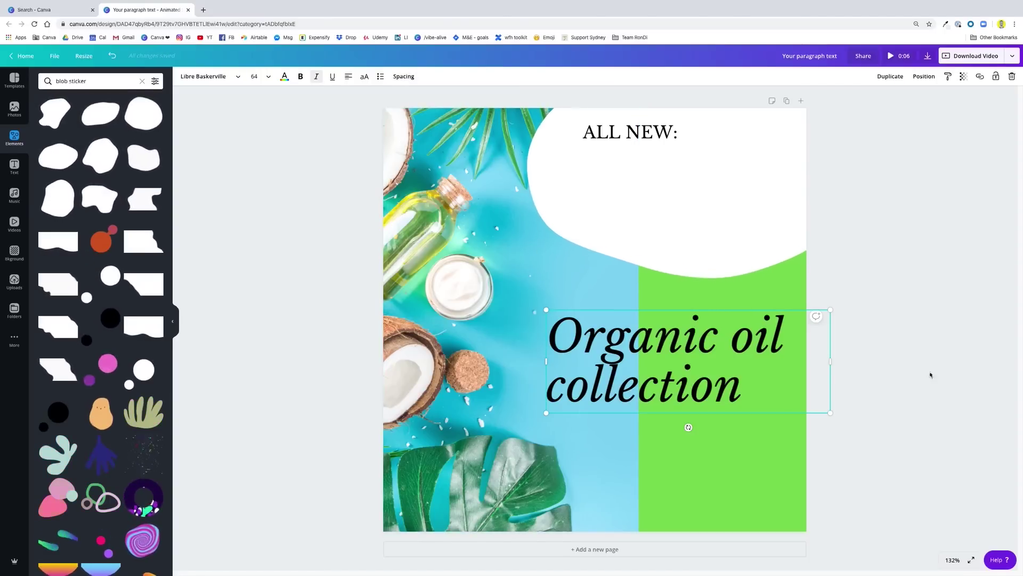
Scale the "Organic oil collection" heading down to about size 48.5 and place it inside the blob, left-aligned under "ALL NEW:"
left_click_drag(729, 344, 752, 141)
left_click_drag(842, 150, 769, 167)
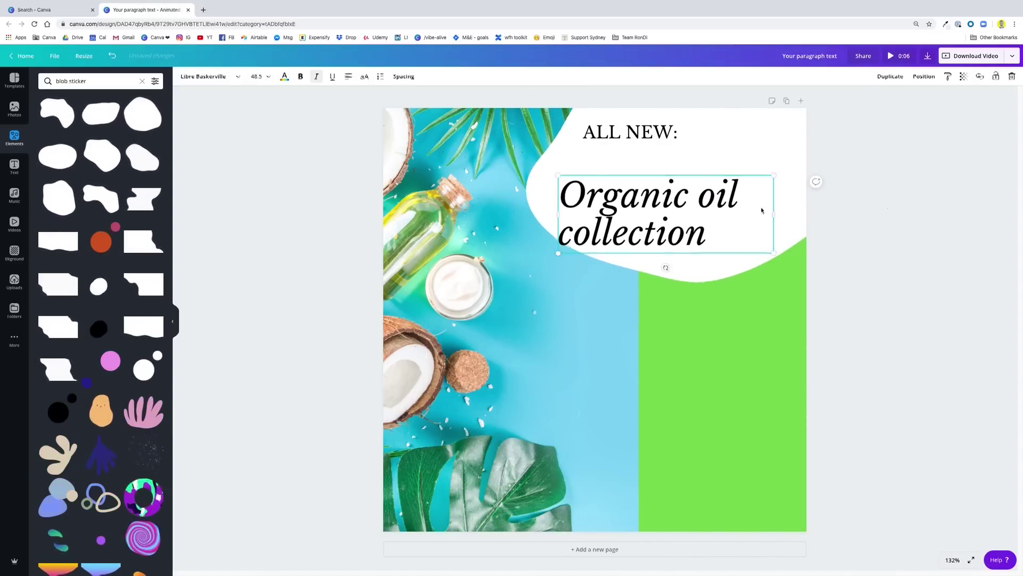
left_click_drag(717, 195, 740, 170)
left_click(910, 211)
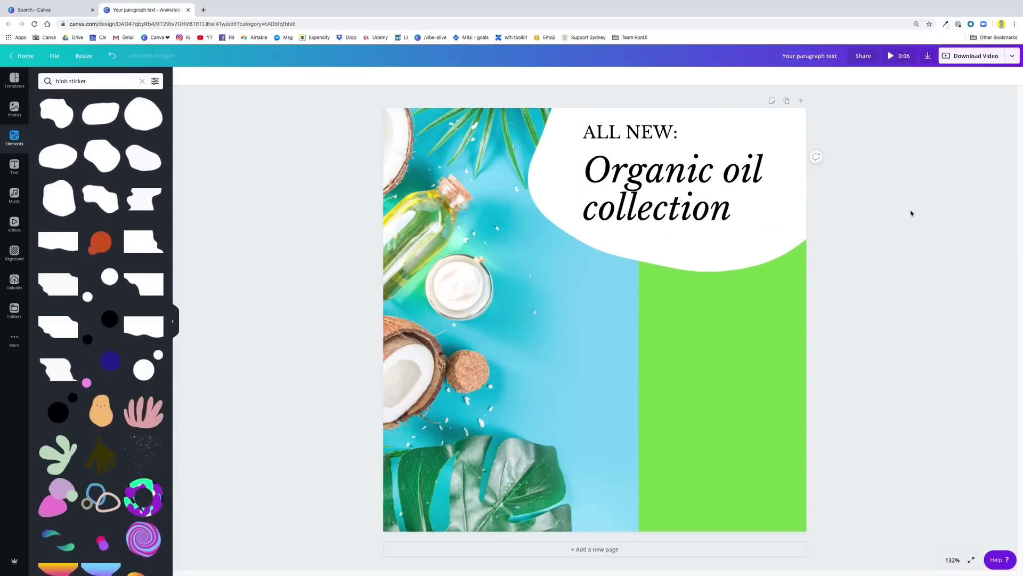
Nudge both text boxes down inside the blob and scale "ALL NEW:" down to about size 21.2, just above the heading
left_click_drag(633, 133, 634, 142)
left_click_drag(623, 192, 626, 206)
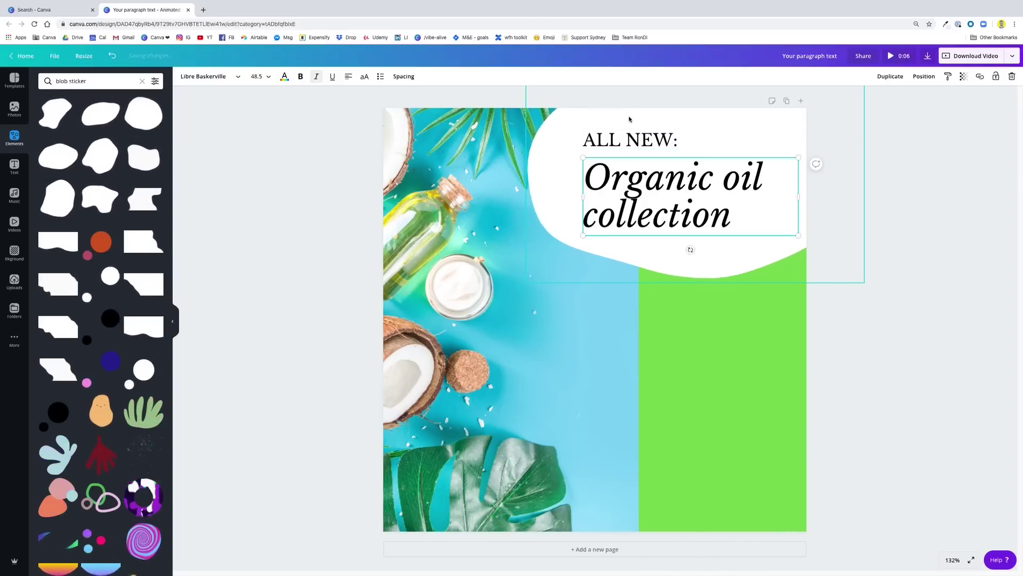
left_click(877, 349)
left_click(665, 139)
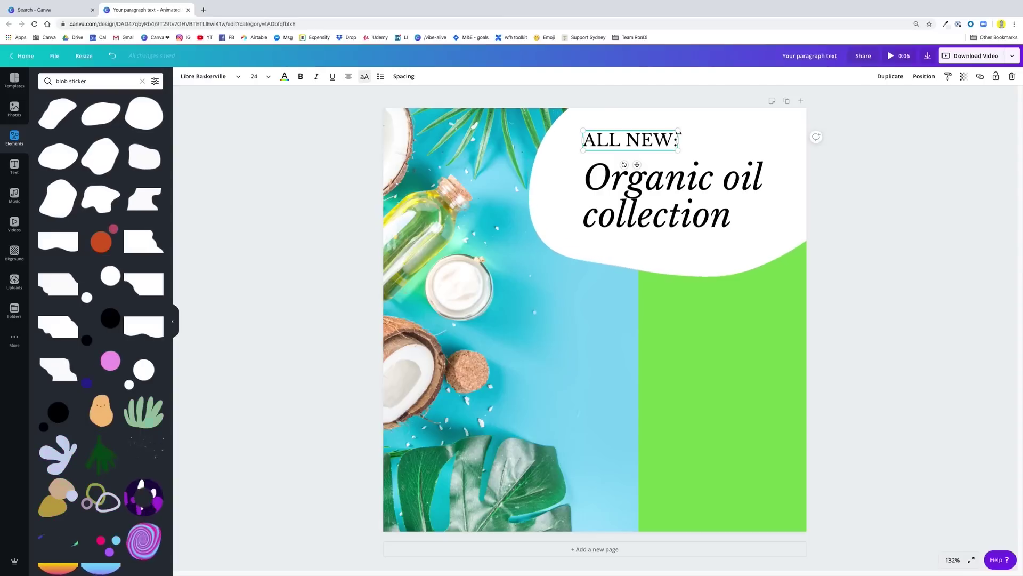
left_click_drag(679, 132, 646, 143)
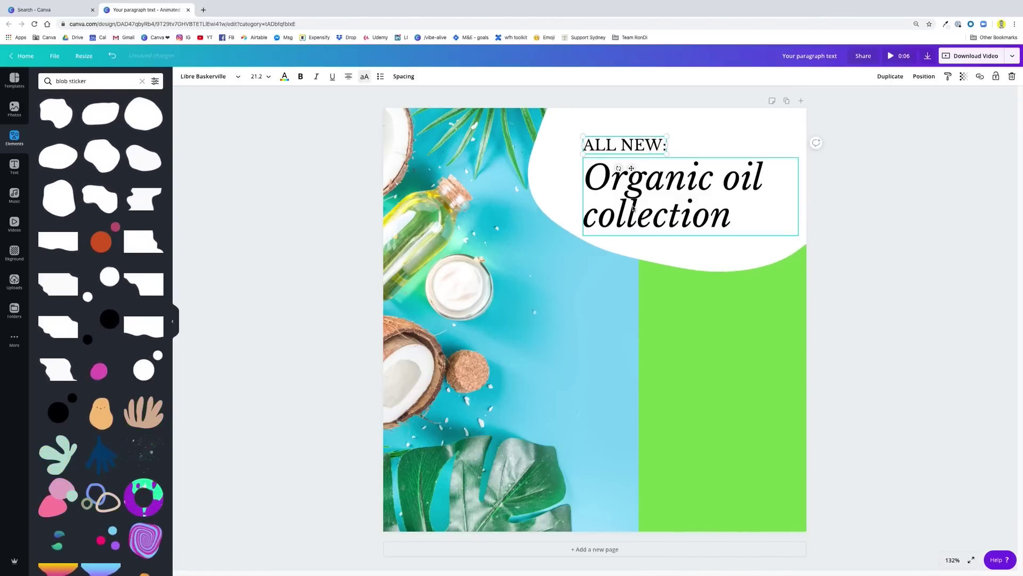
Tighten the "Organic oil collection" heading's line height to 1.05
left_click_drag(863, 283, 525, 91)
left_click(405, 77)
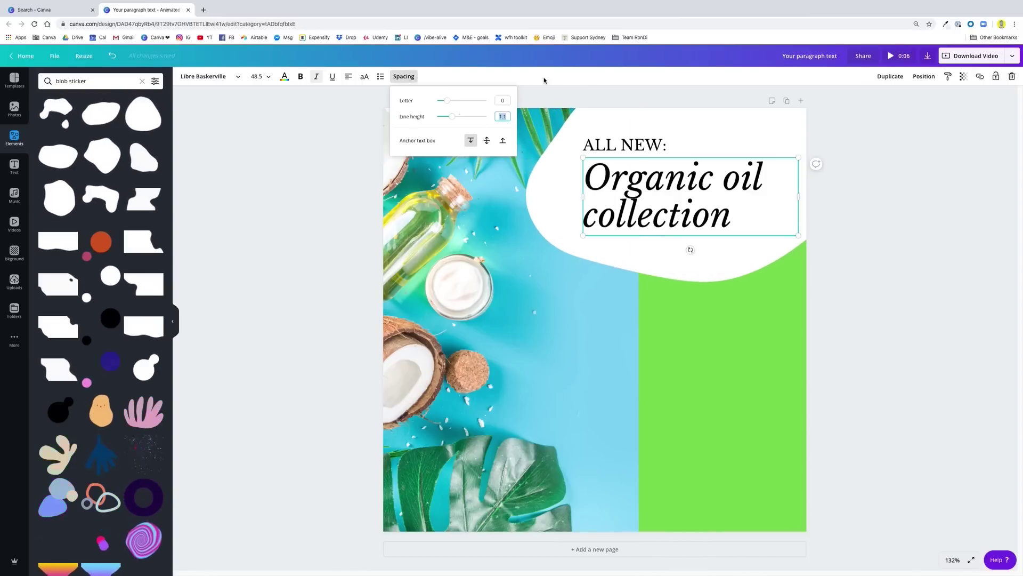
type("5")
key("Return")
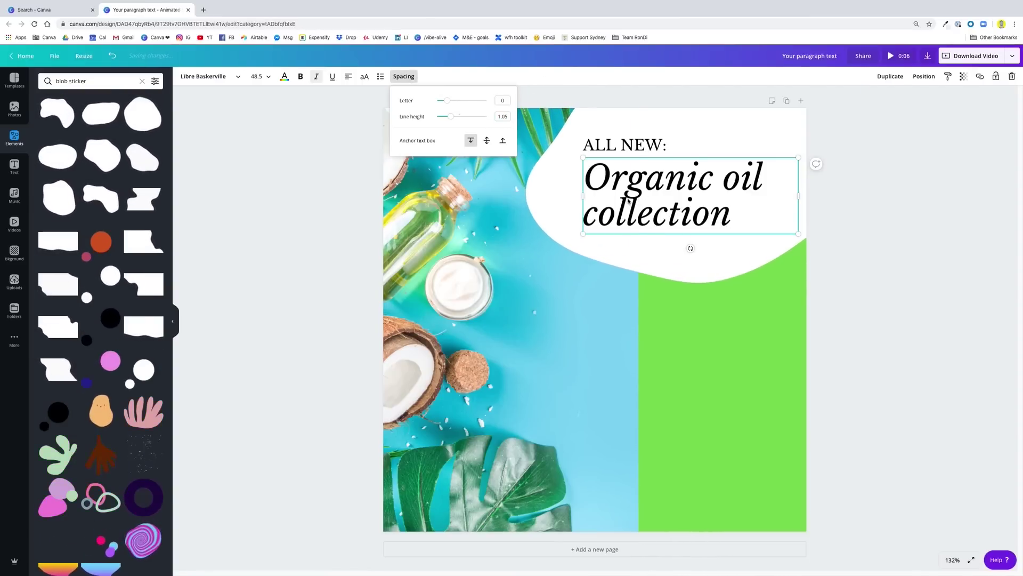
left_click(891, 224)
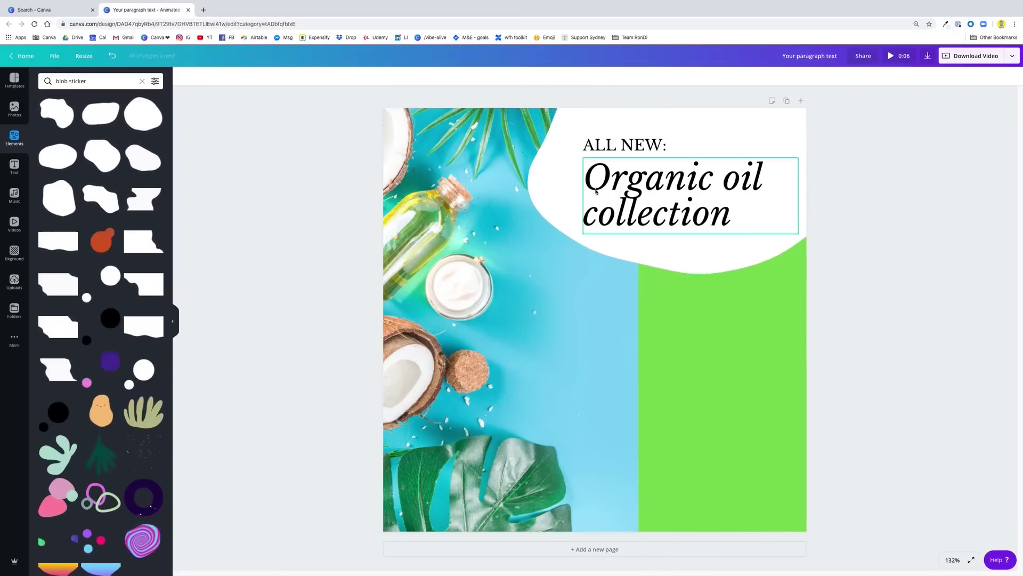
Add a new text box with font size 24 and italics turned off
left_click(715, 477)
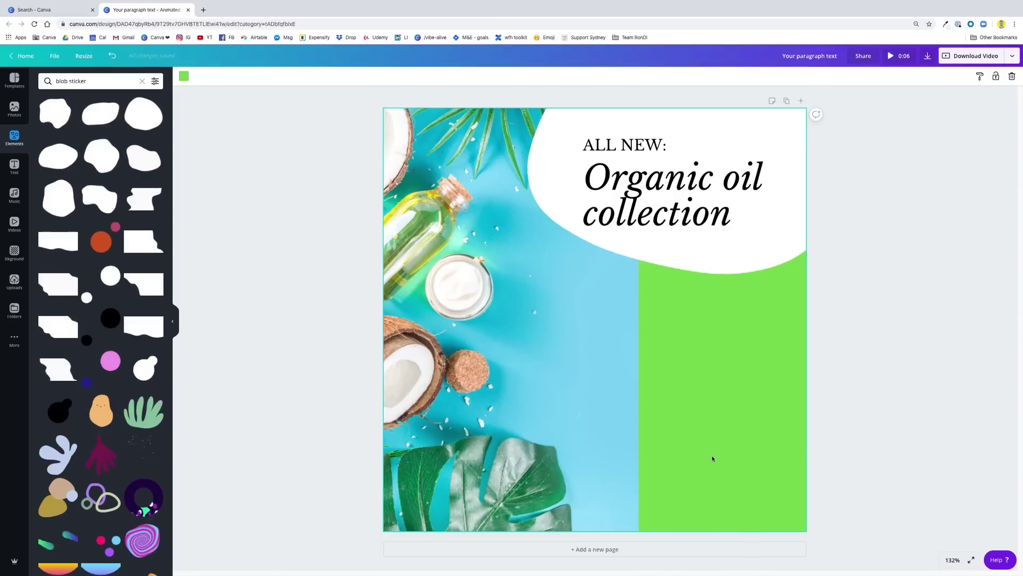
key("t")
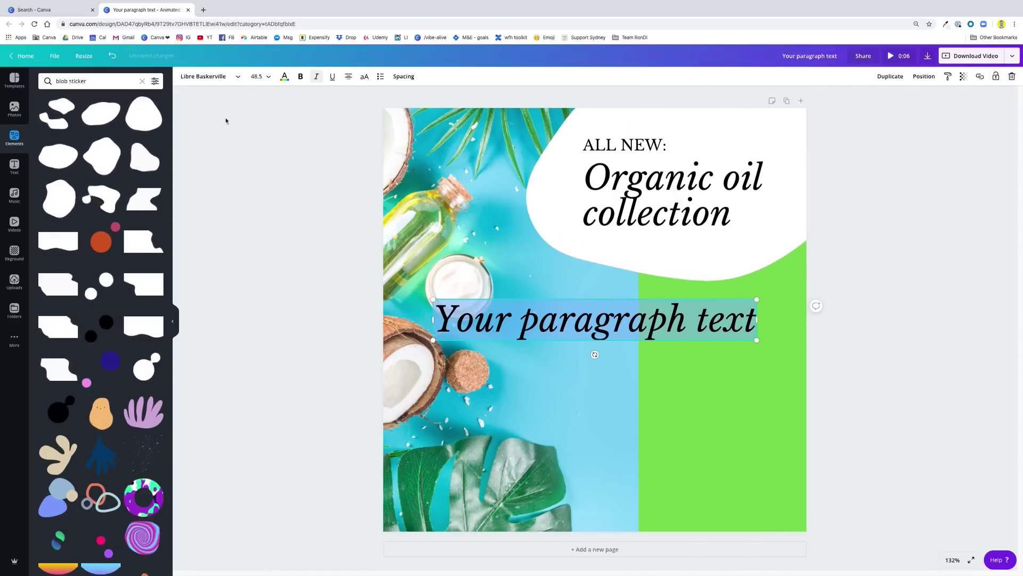
left_click(255, 77)
type("24")
key("Return")
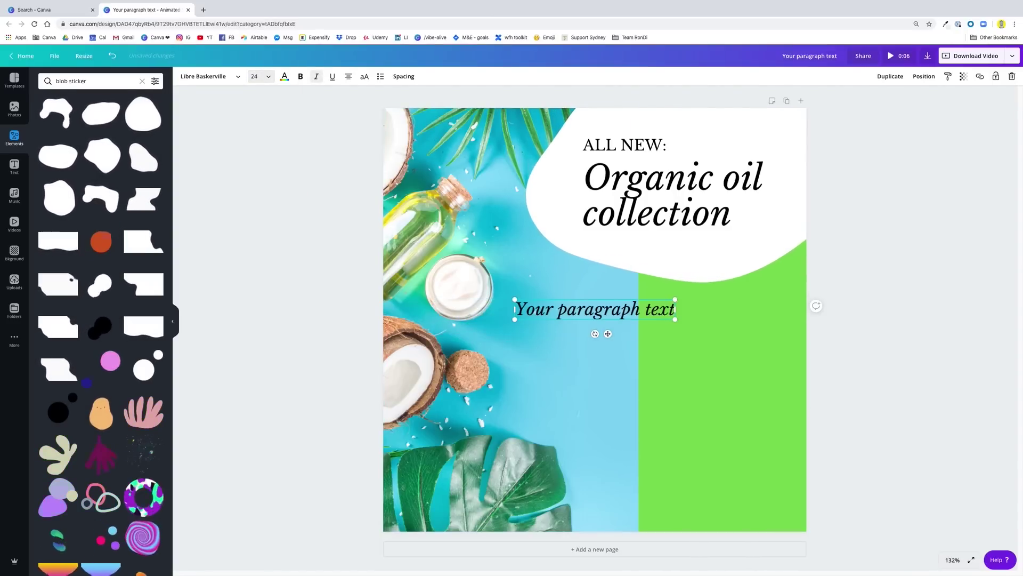
left_click(317, 81)
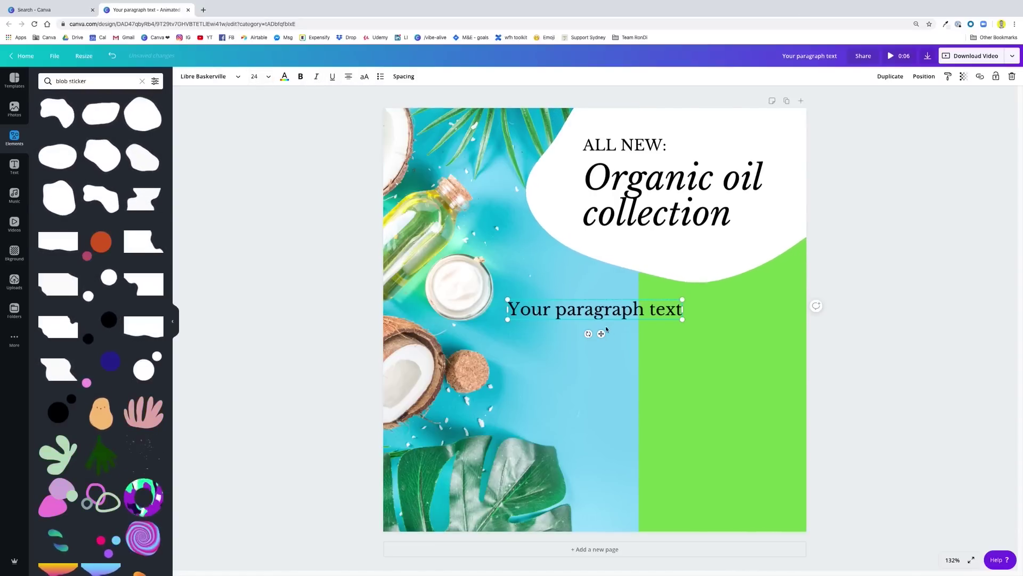
Fit the new text box into the bottom of the green strip and enter "Now available in our online store!"
left_click_drag(601, 334, 719, 508)
left_click_drag(625, 485, 646, 485)
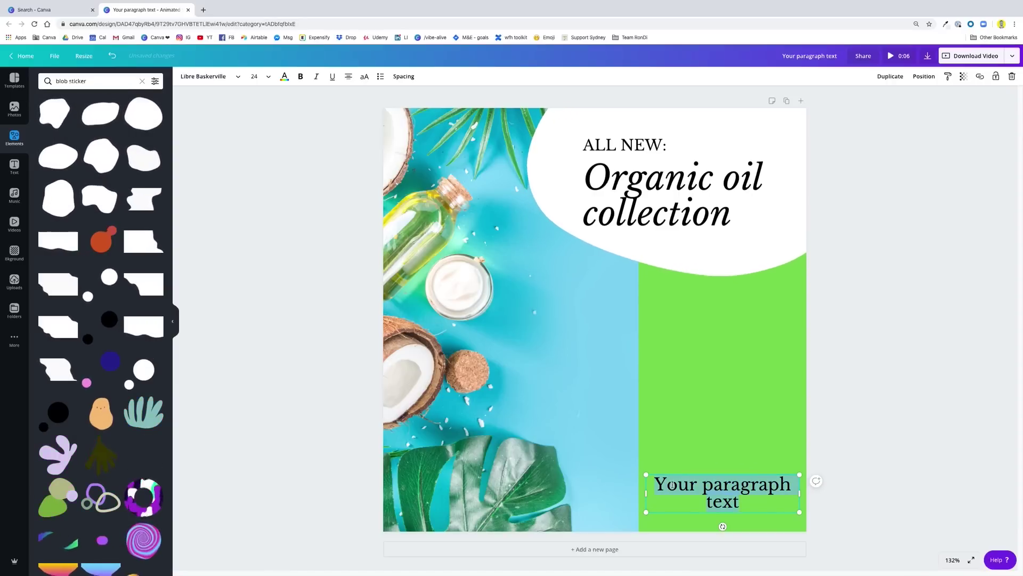
type("Now ava")
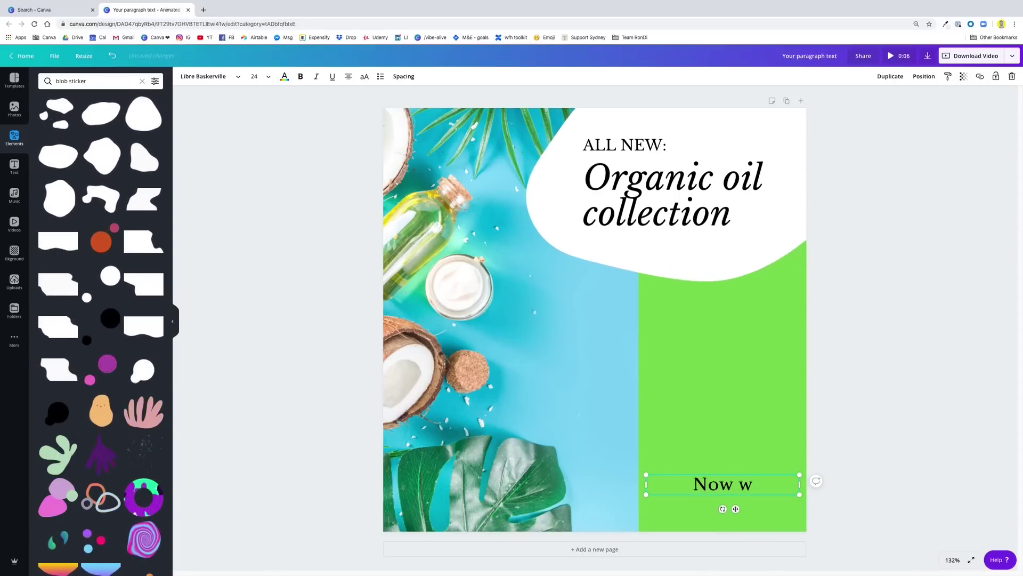
type("ilable in our online")
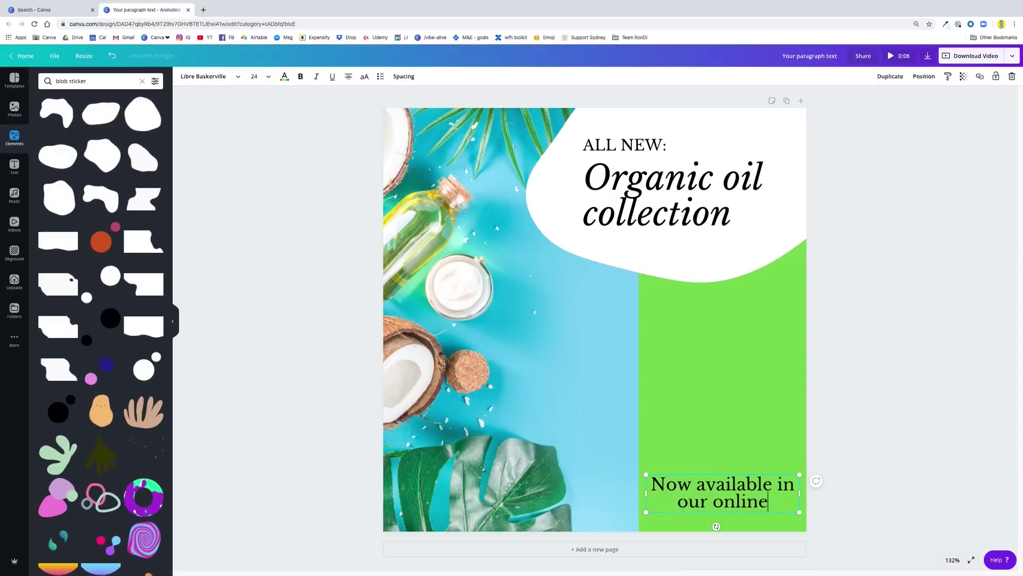
type(" store")
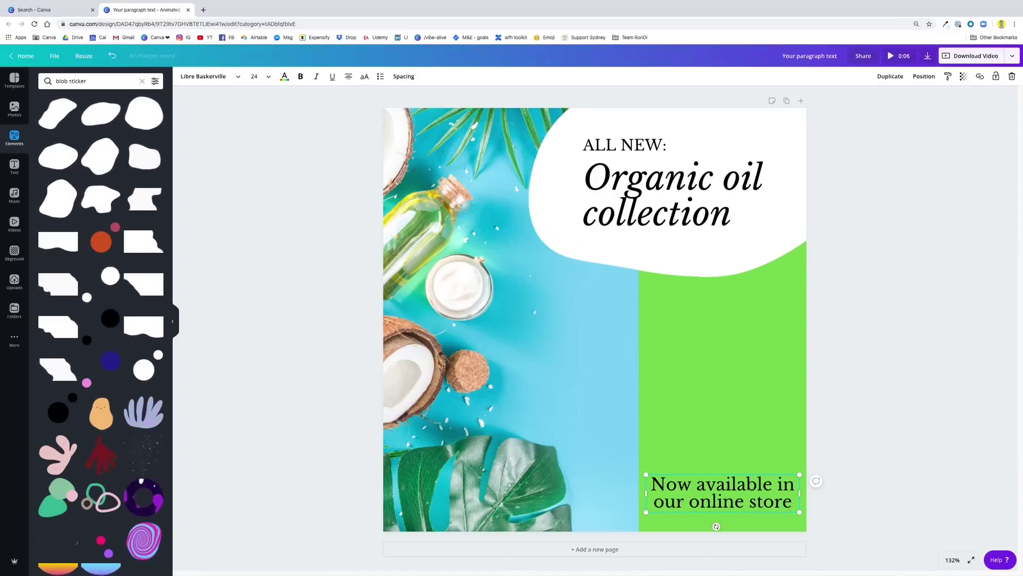
type("!")
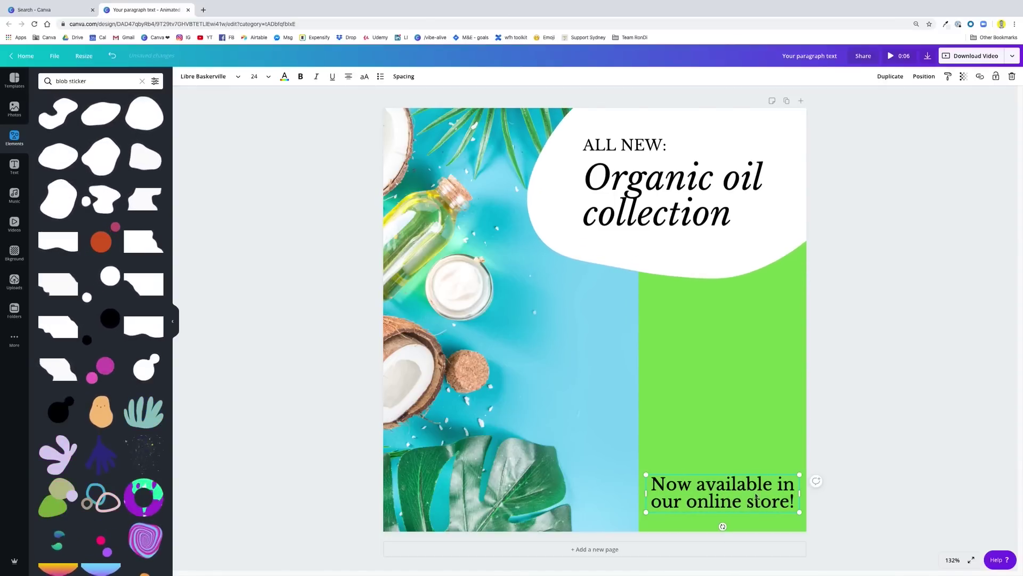
Scale the "Now available in our online store!" text down to size 20 and centre it near the bottom of the green strip
left_click_drag(799, 473, 767, 479)
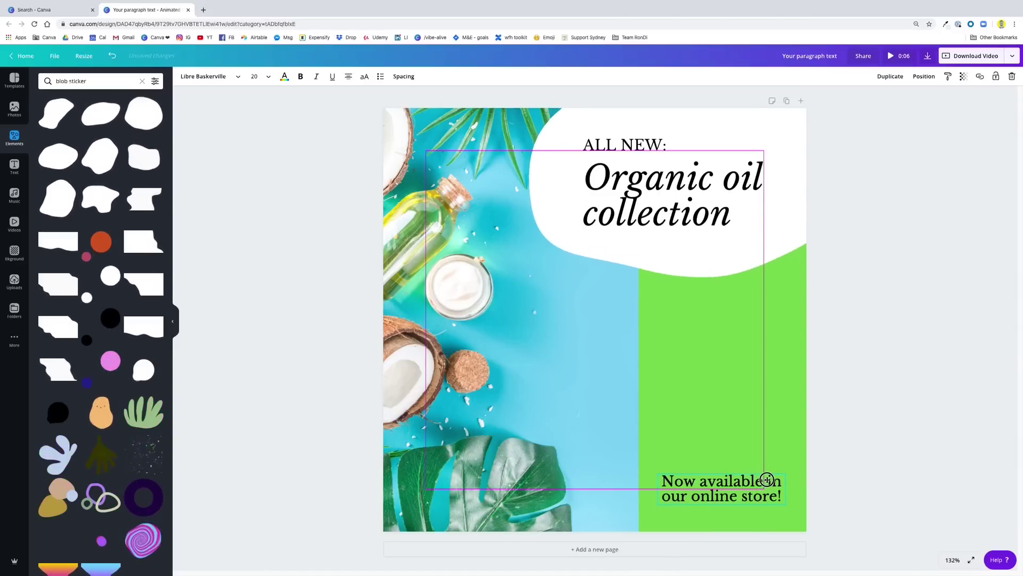
left_click_drag(766, 479, 766, 479)
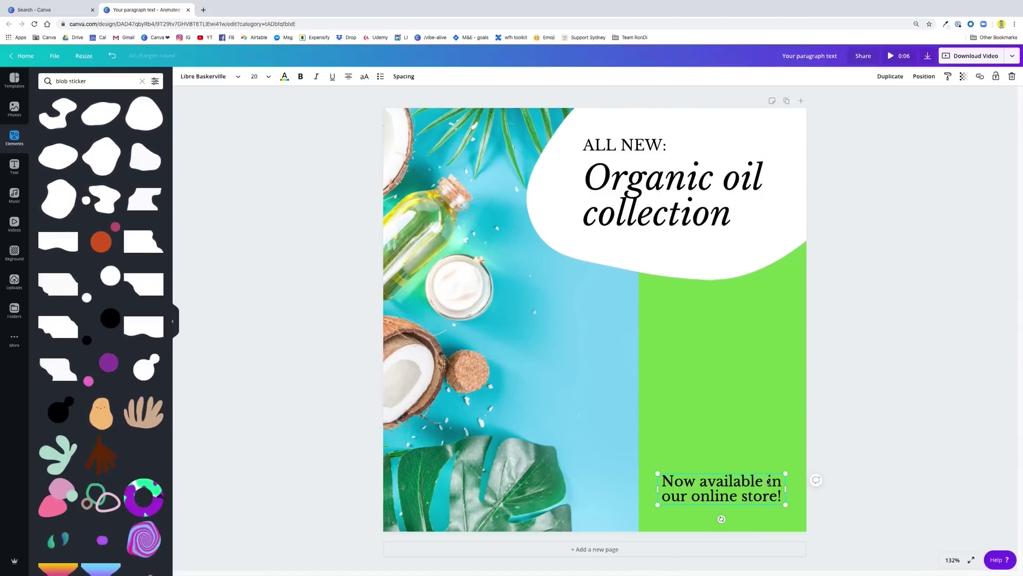
left_click(901, 404)
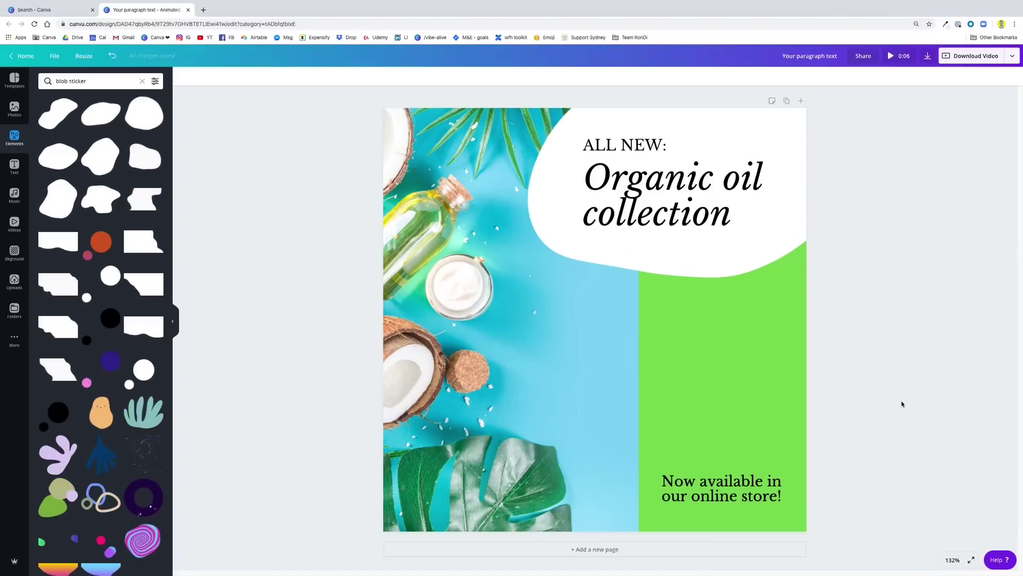
Try white as the colour of the "Now available in our online store!" text and undo it
left_click(739, 489)
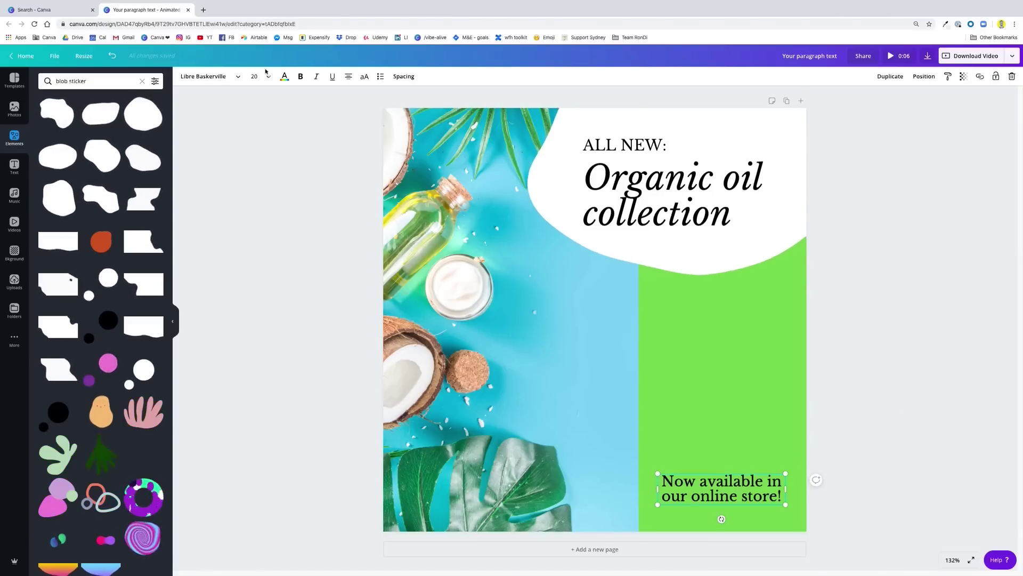
left_click(285, 76)
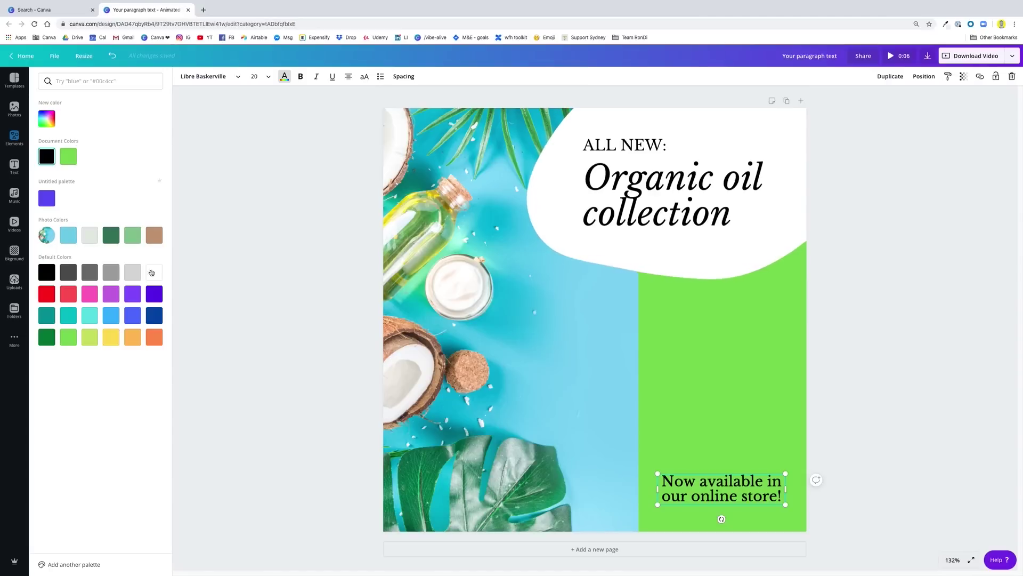
left_click(155, 273)
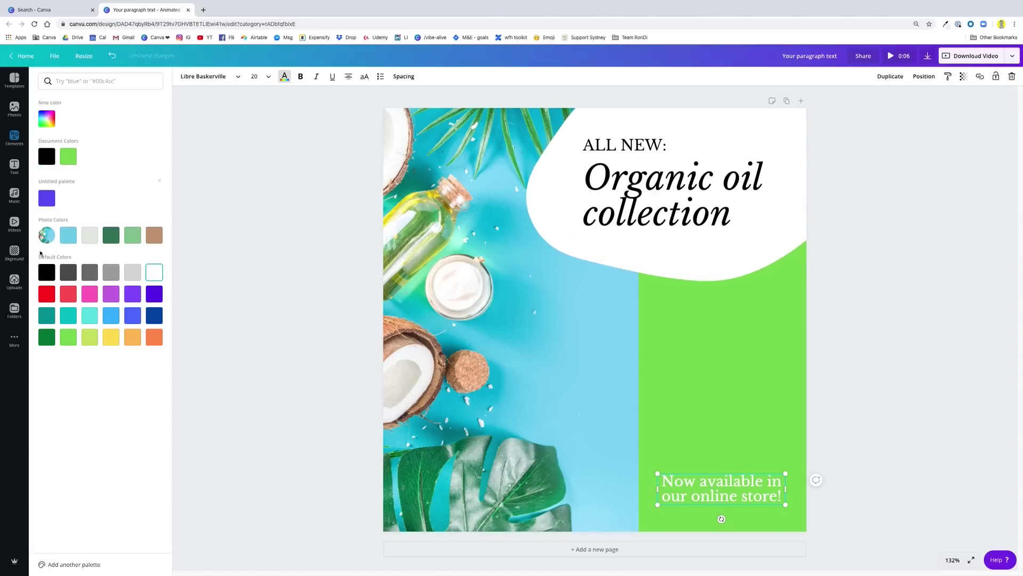
key("ctrl+z")
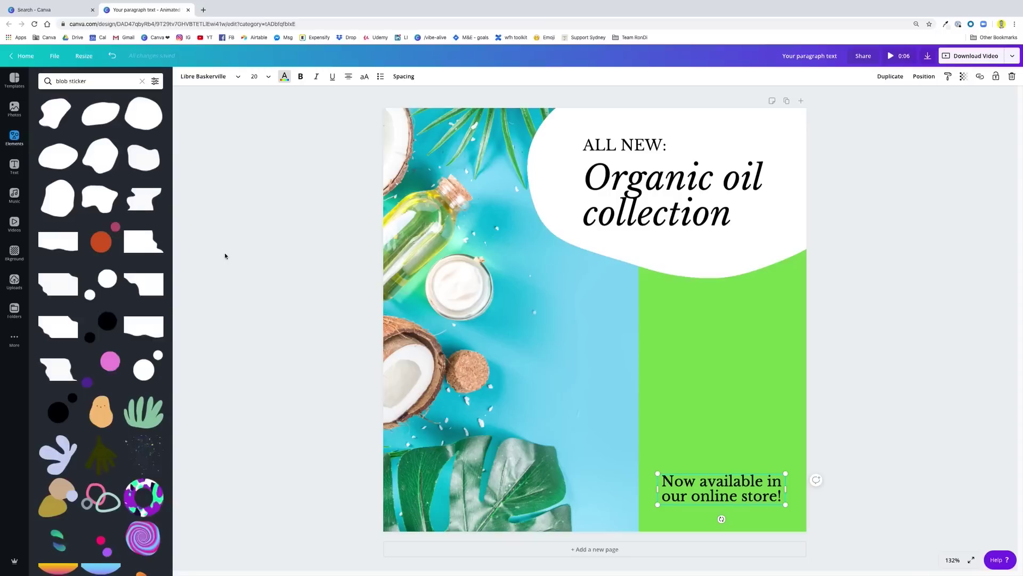
left_click(856, 338)
Nudge the "Now available in our online store!" text slightly up and insert the white brush-stroke sticker from a search for "sticker line"
left_click_drag(744, 474, 747, 476)
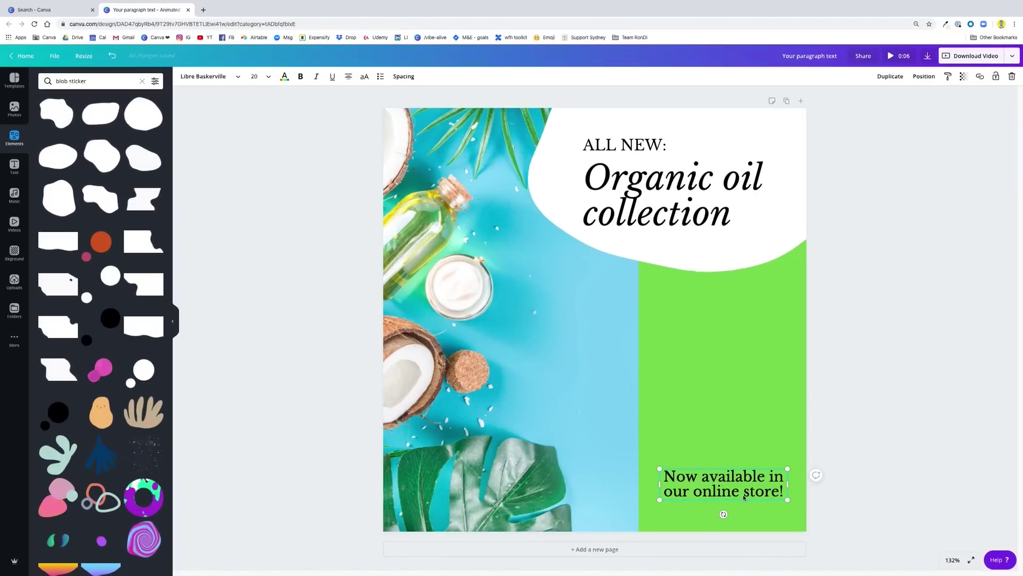
left_click(141, 83)
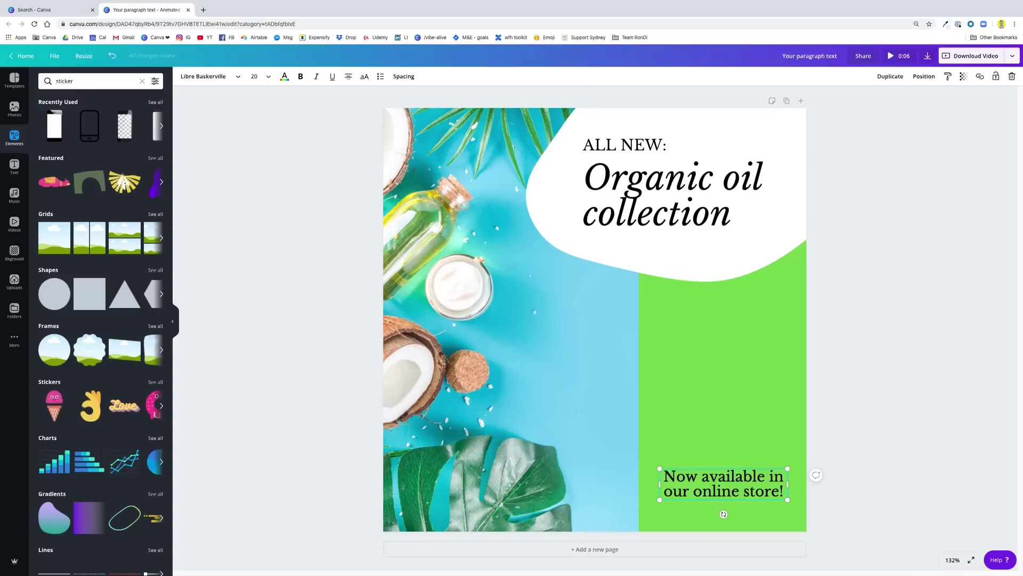
key("Return")
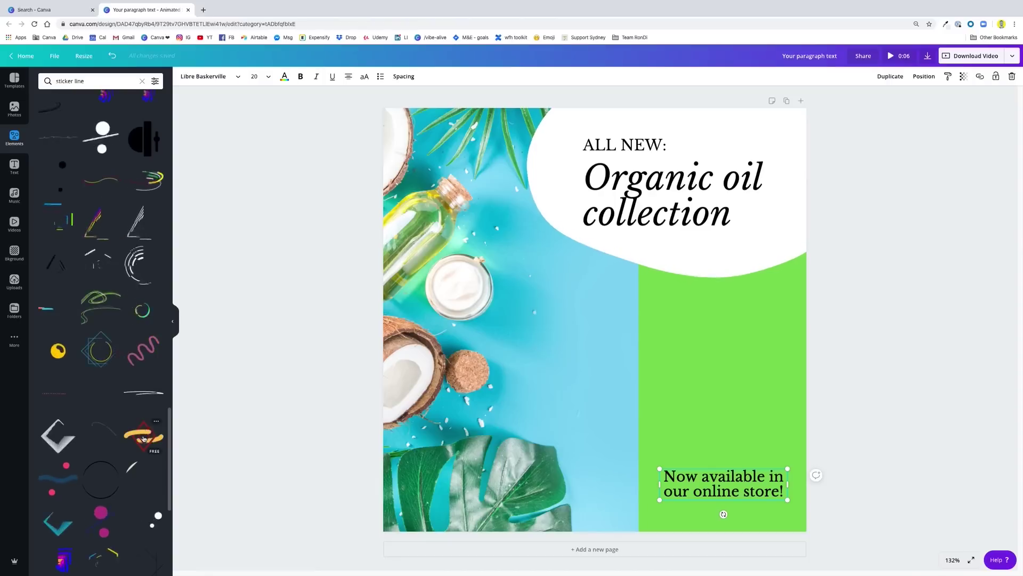
left_click(152, 395)
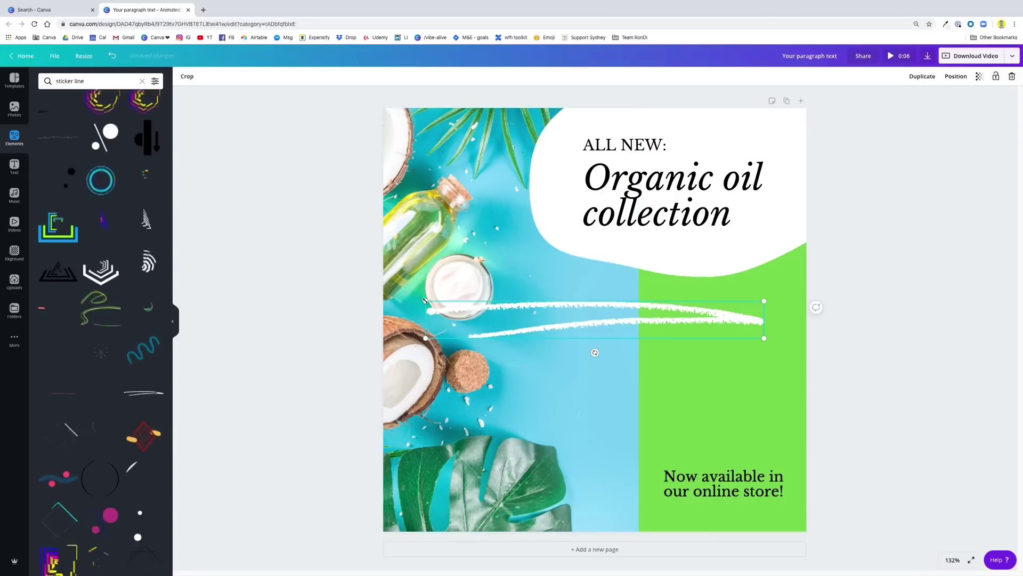
Shrink the brush-stroke sticker to an underline beneath the "Now available in our online store!" text, and nudge that text up slightly
left_click_drag(579, 336, 712, 501)
left_click(862, 489)
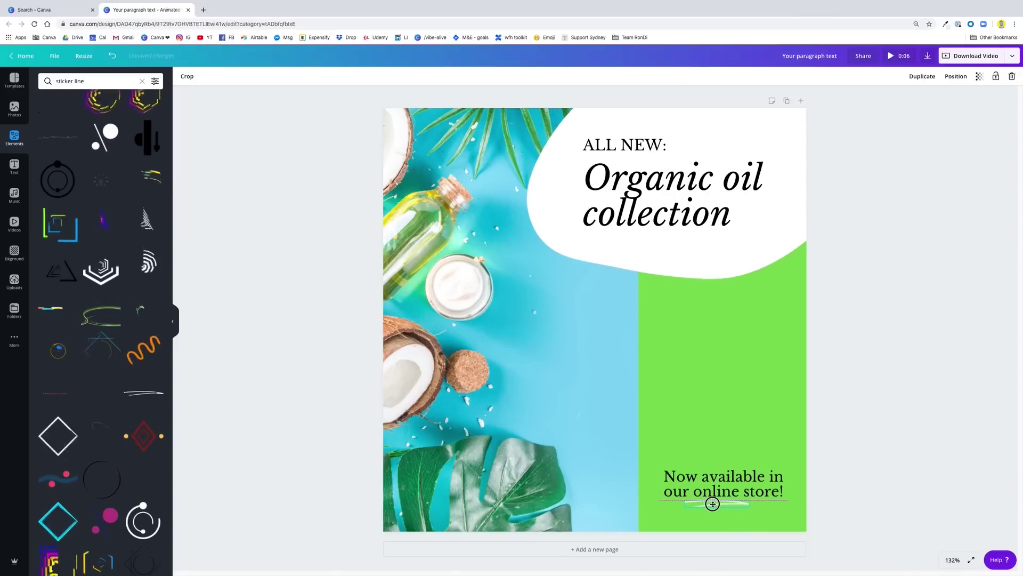
left_click(870, 465)
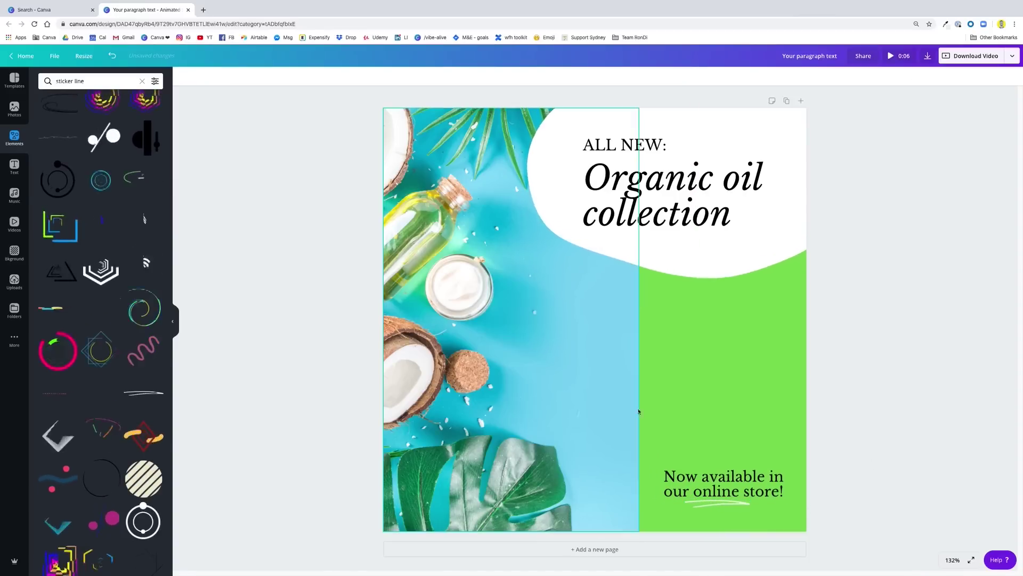
left_click_drag(929, 444, 712, 491)
left_click(865, 423)
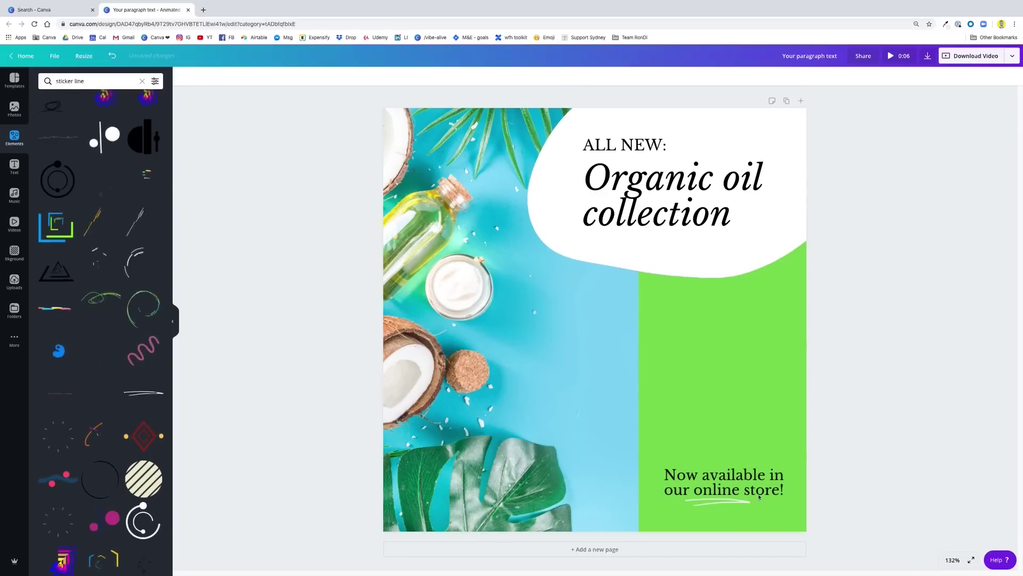
left_click(716, 505)
left_click(904, 416)
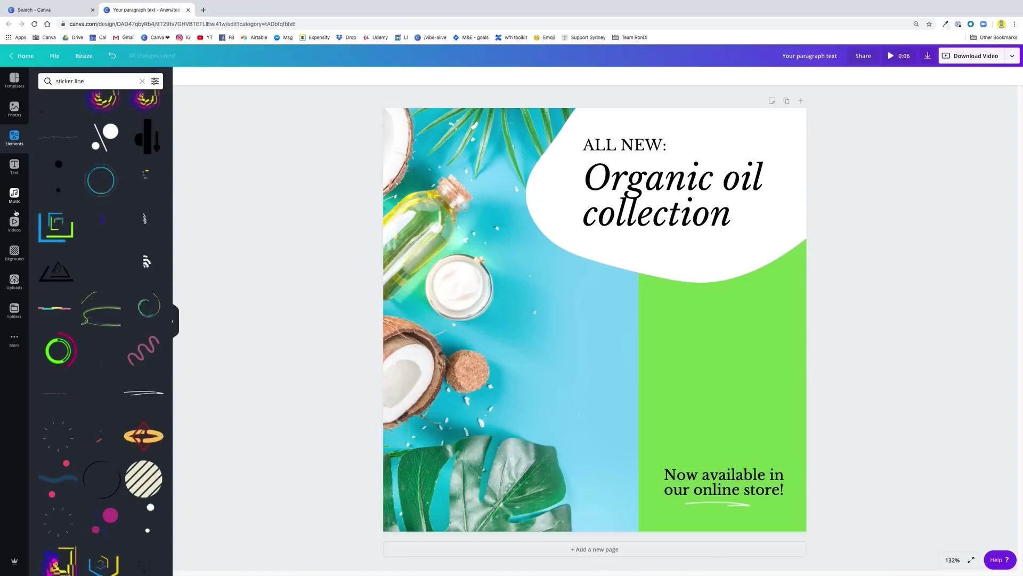
Add the single-photo grid to the page and bring it forward one level, above the coconut background photo
left_click(17, 133)
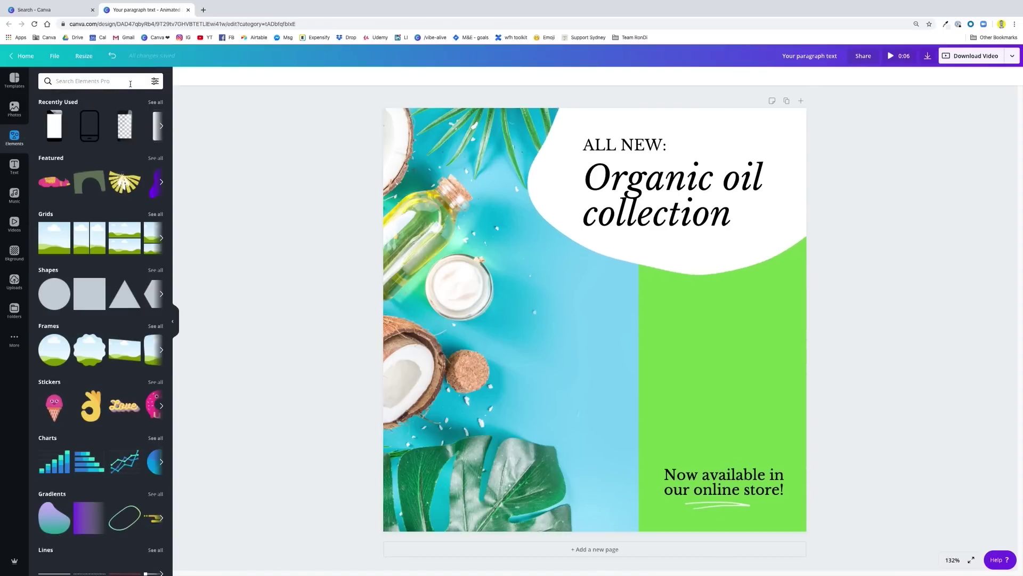
left_click(53, 238)
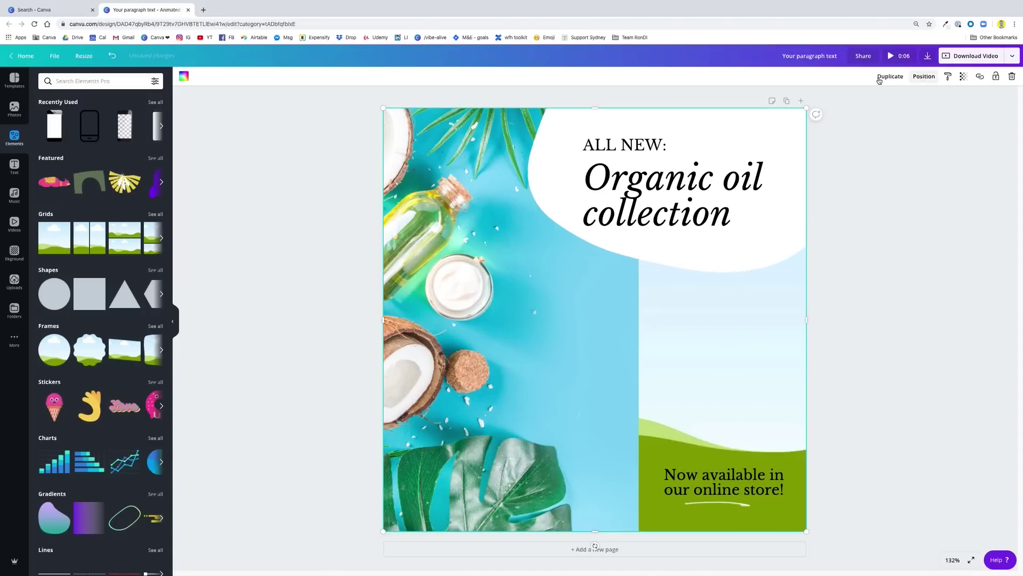
left_click(924, 76)
left_click(834, 101)
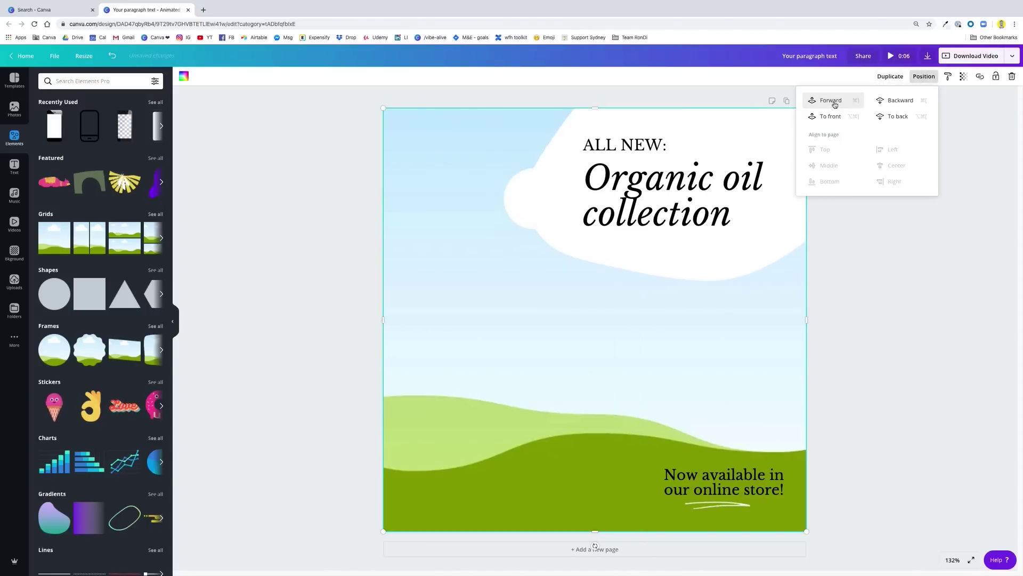
Scale the photo grid down to a small portrait frame and centre it over the photo and green strip boundary, below the heading
left_click_drag(385, 109, 691, 384)
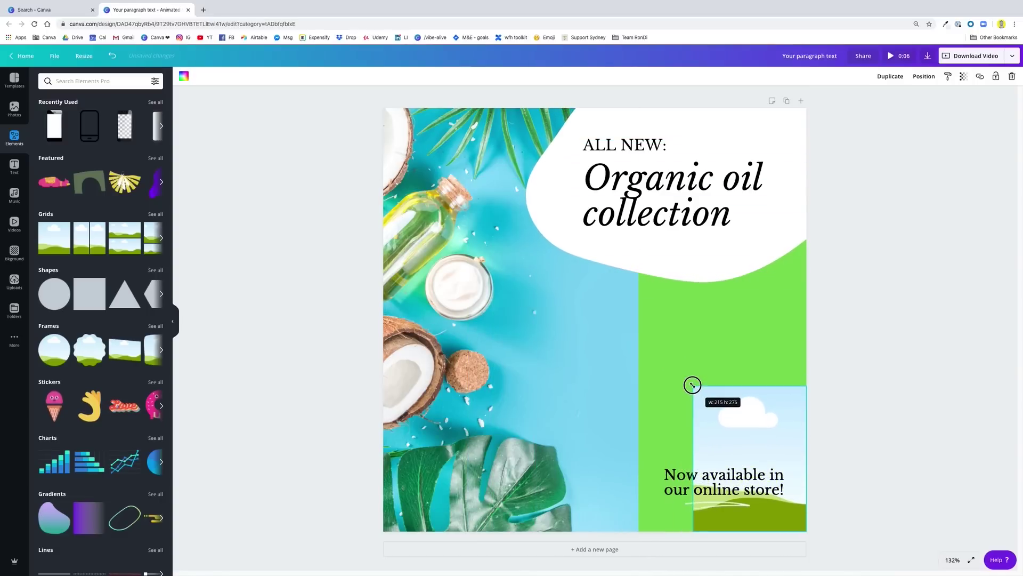
left_click_drag(738, 451, 629, 357)
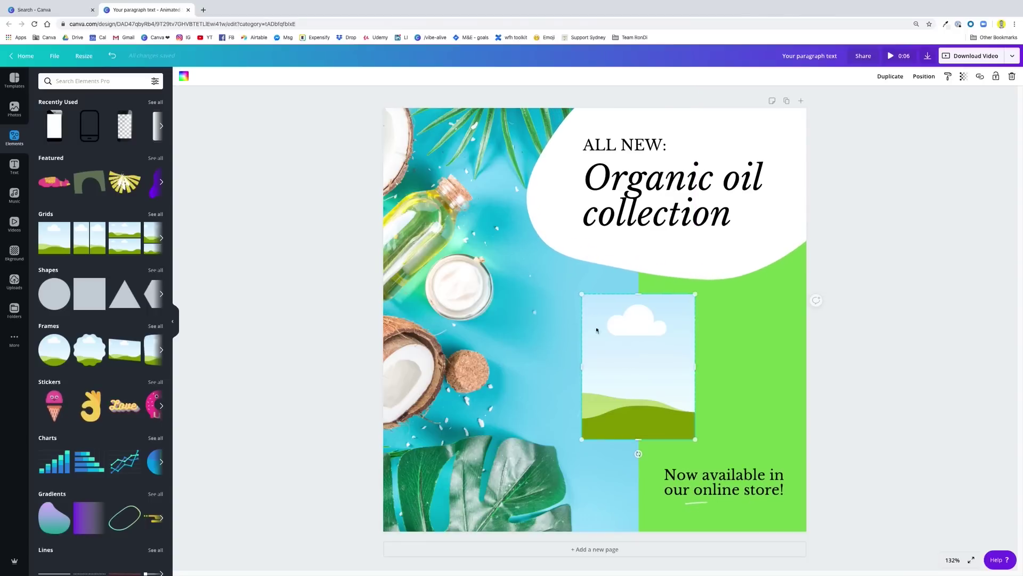
left_click_drag(583, 295, 559, 259)
left_click_drag(637, 353, 647, 358)
Fill the grid frame with the recently used coconut oil jar photo
left_click(15, 110)
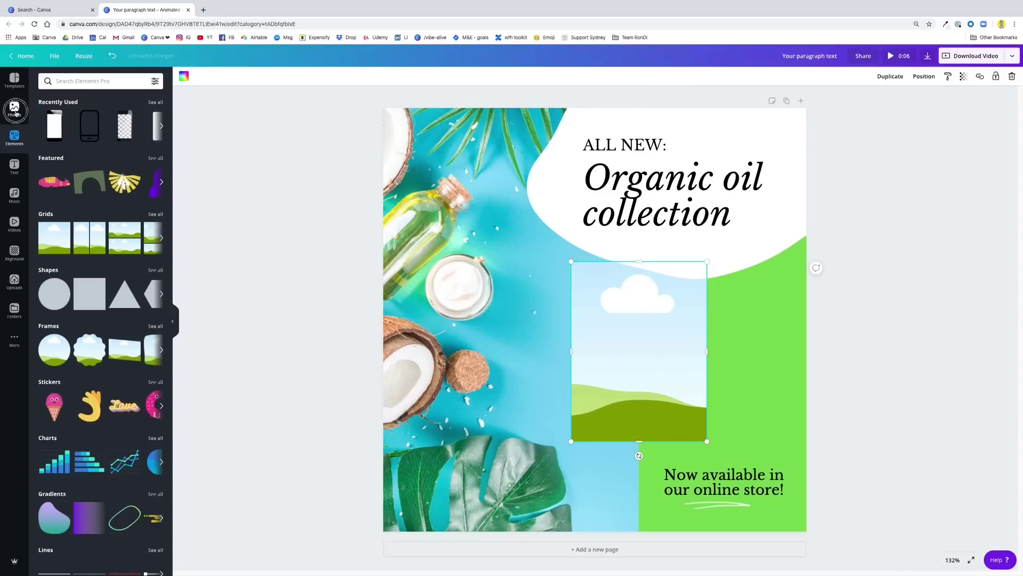
left_click_drag(145, 158, 660, 366)
Try shifting the coconut oil photo inside its frame with Crop, discarding the crop changes each time
double_click(628, 375)
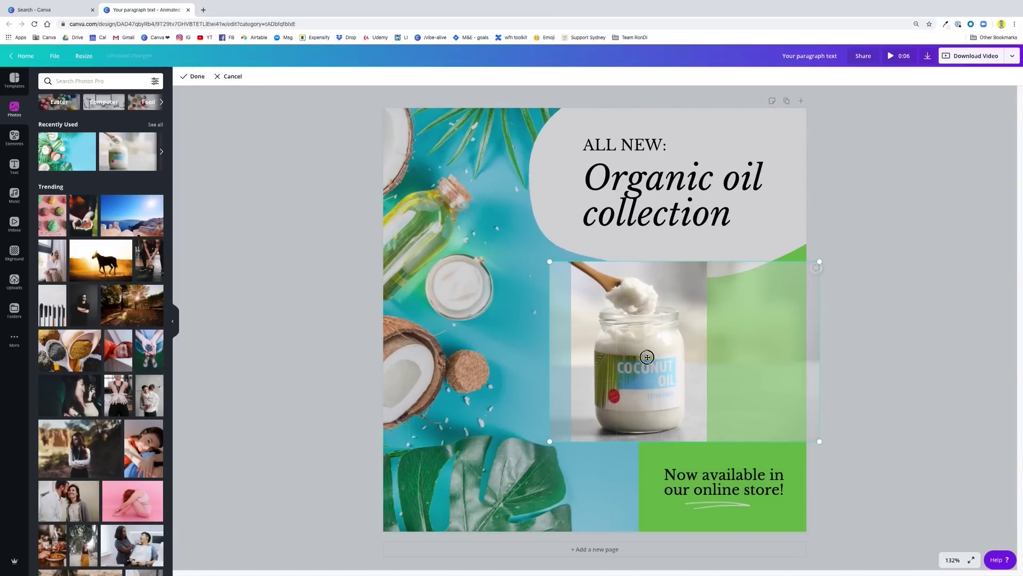
left_click_drag(647, 356, 553, 356)
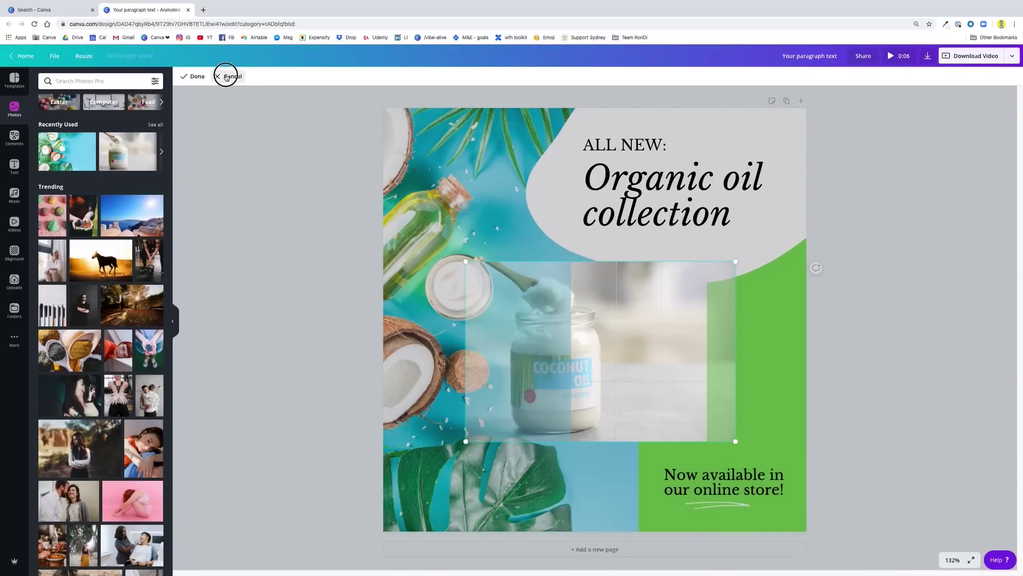
left_click(226, 77)
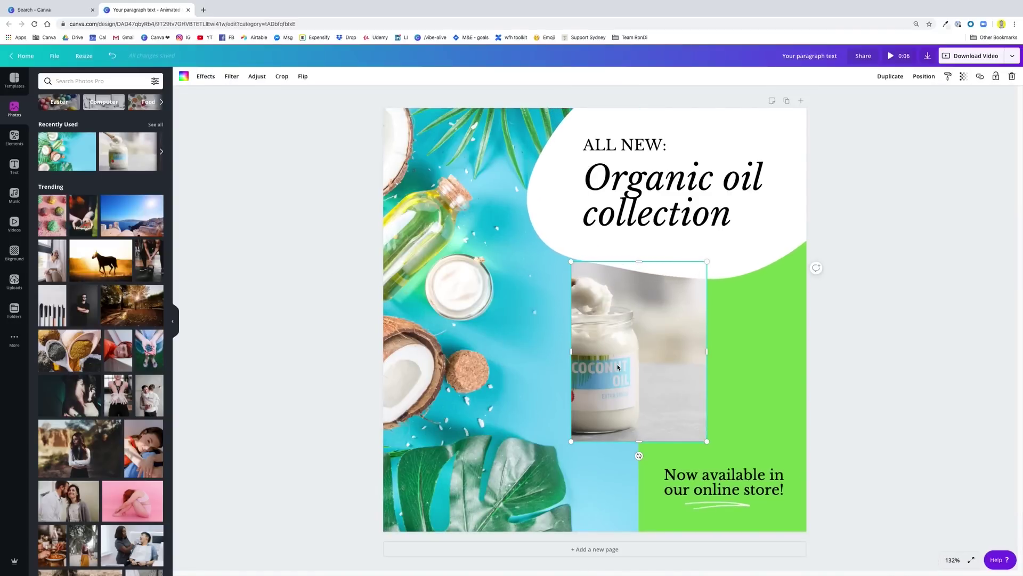
key("Escape")
left_click(655, 367)
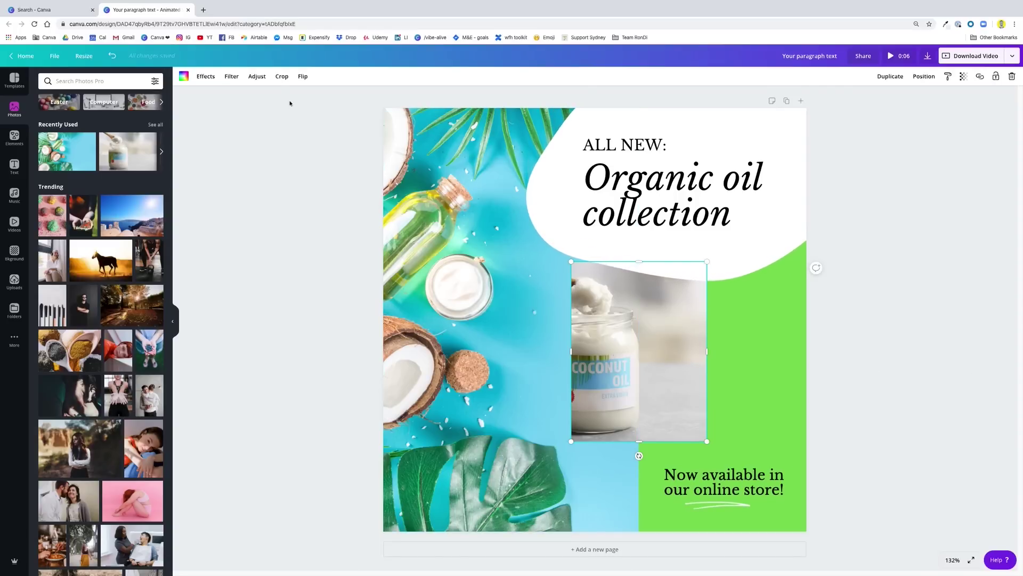
left_click(286, 77)
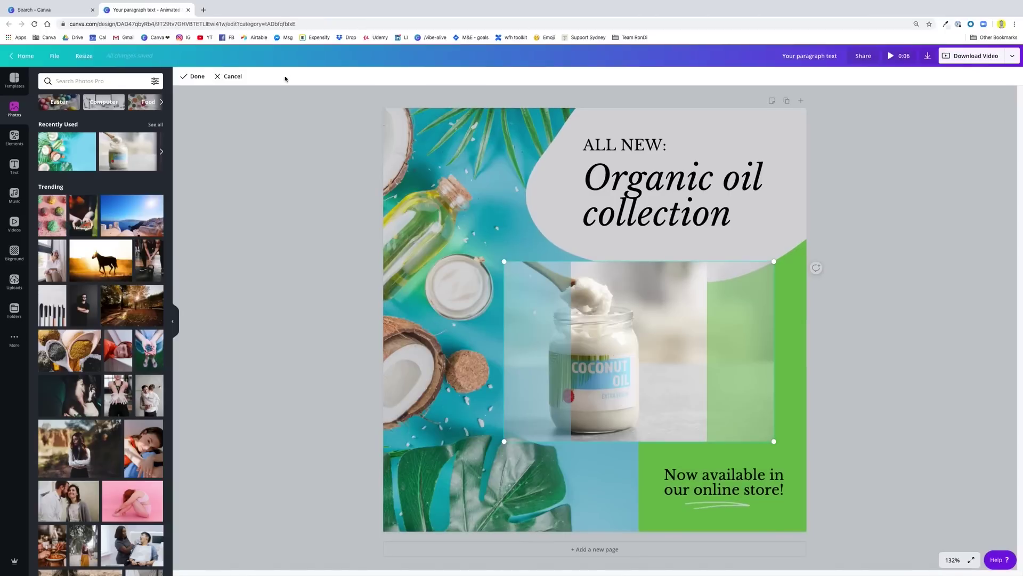
mouse_move(634, 355)
left_mouse_down()
mouse_move(686, 358)
mouse_move(593, 358)
mouse_move(653, 361)
left_mouse_up()
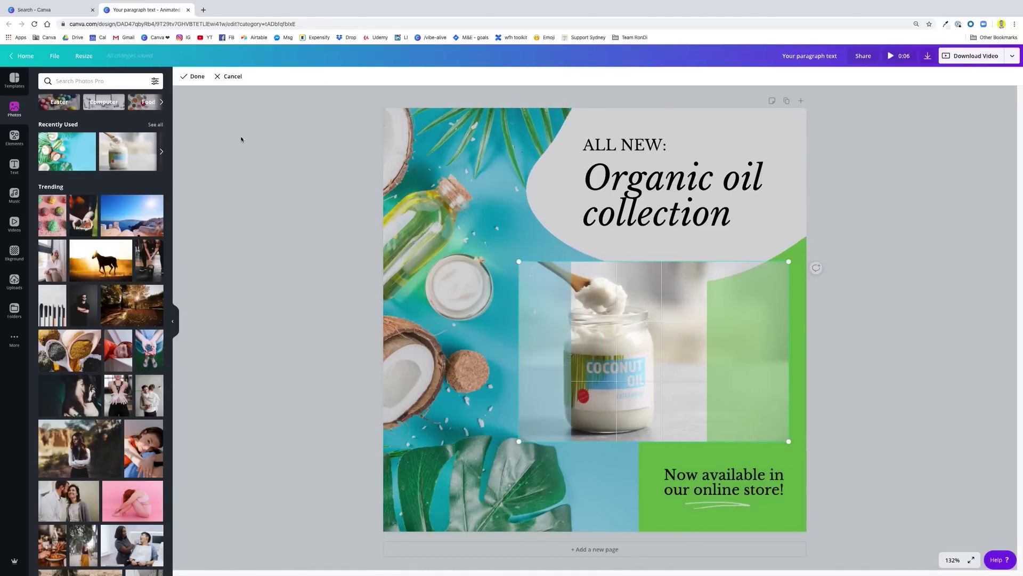
left_click(238, 78)
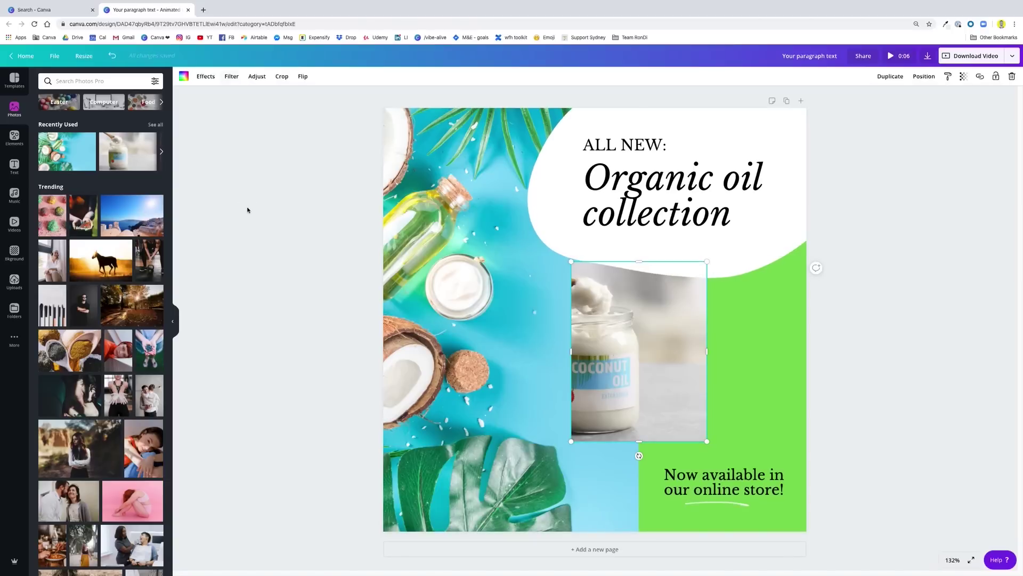
Reposition the coconut oil photo inside its frame so the whole jar and spoon fit, with the frame nudged slightly down
double_click(626, 320)
left_click_drag(629, 345, 643, 369)
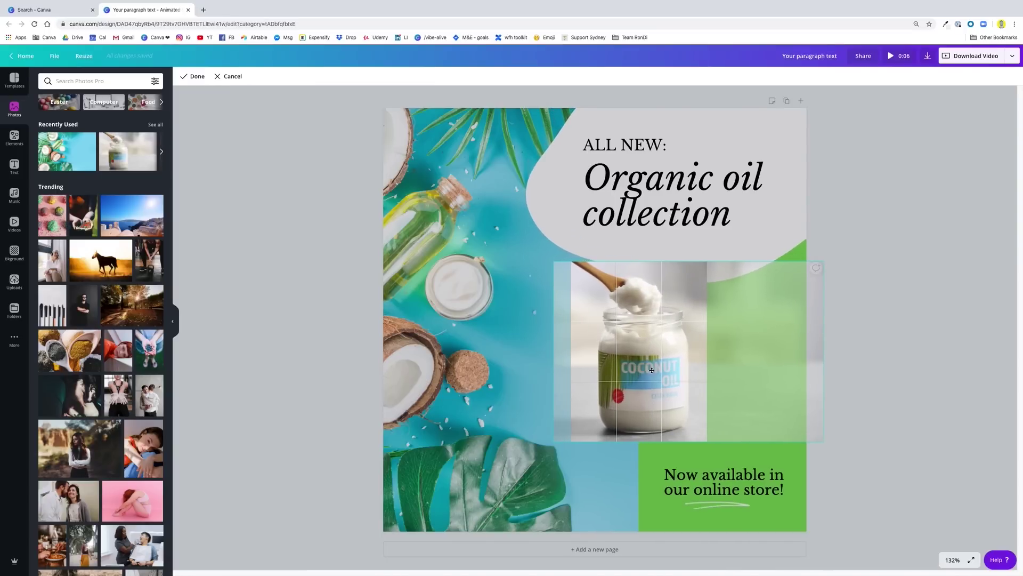
left_click(888, 356)
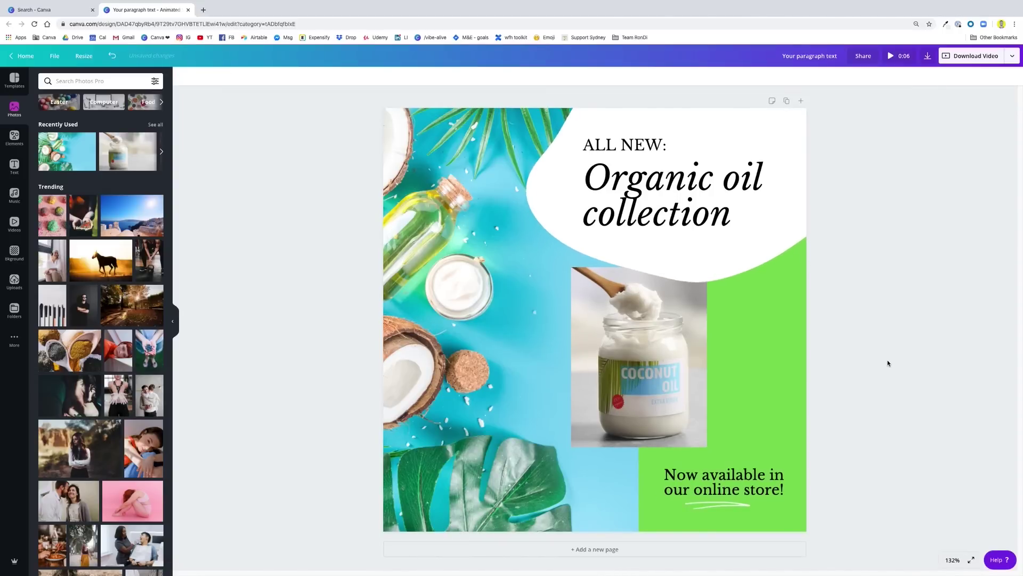
Enlarge the white blob slightly and refit the "ALL NEW:" and "Organic oil collection" text inside it, further left with the heading slightly larger
left_click(741, 237)
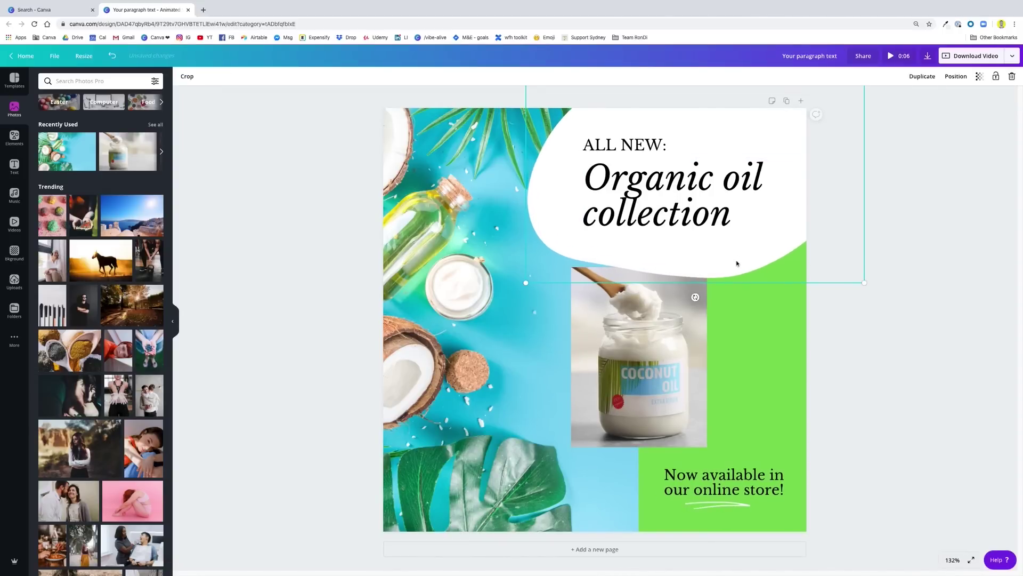
left_click_drag(526, 282, 510, 294)
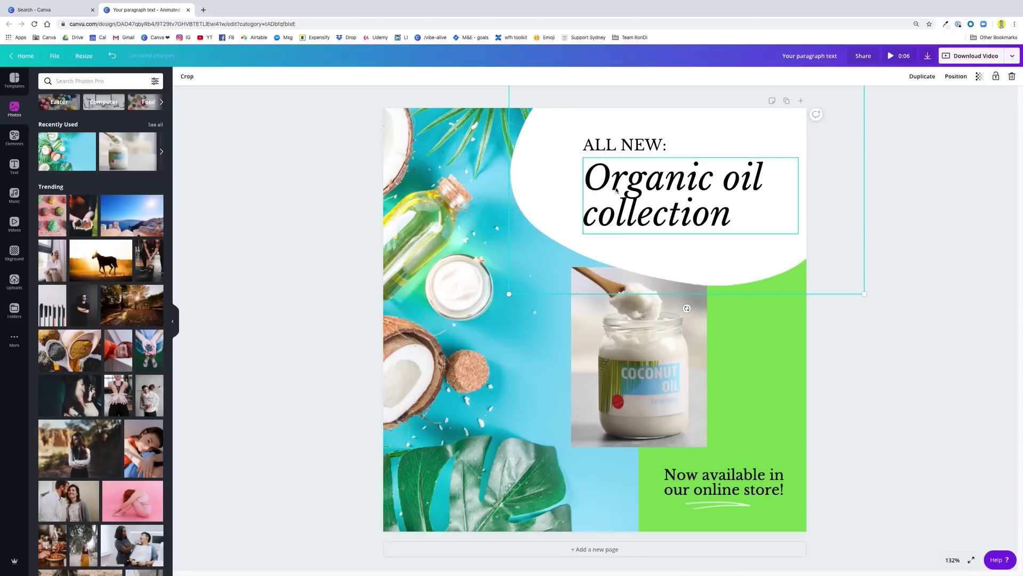
left_click(622, 148)
left_click(613, 194, "shift")
left_click_drag(613, 145, 592, 144)
left_click_drag(782, 235, 788, 238)
left_click_drag(657, 181, 654, 179)
left_click(877, 399)
Rotate the white blob sticker very slightly behind the heading text
left_click(760, 482)
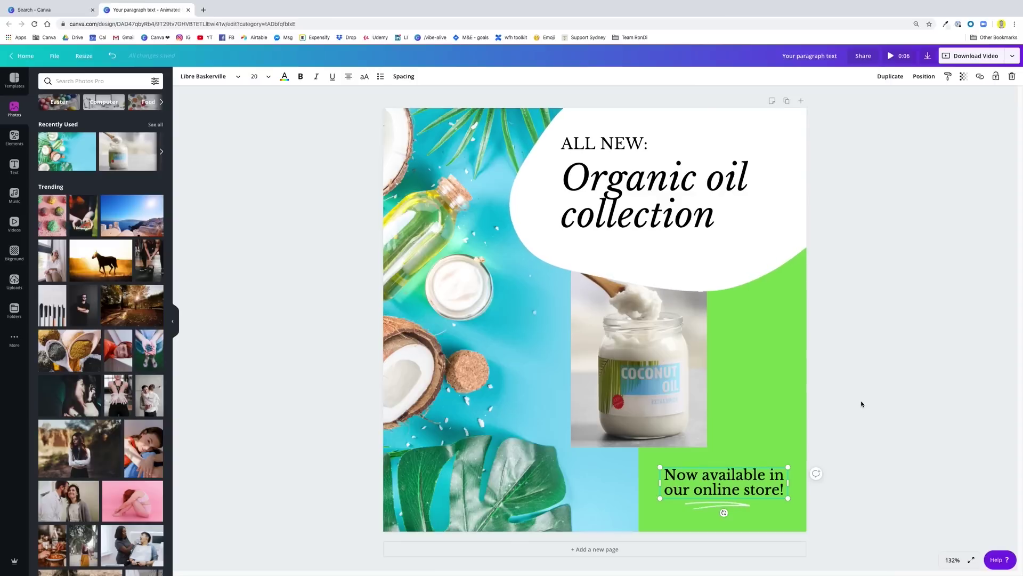
left_click(765, 256)
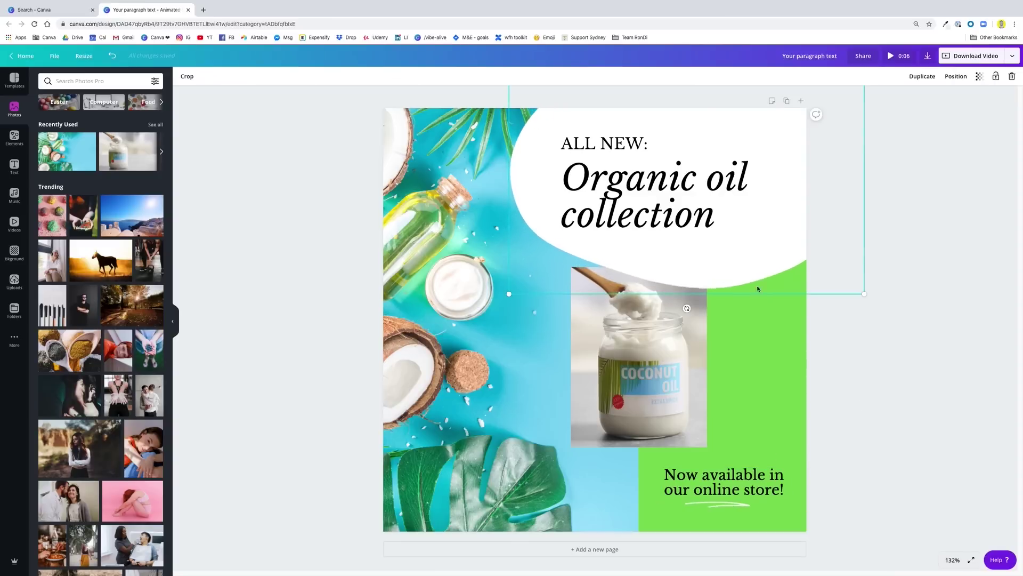
mouse_move(686, 308)
left_mouse_down()
mouse_move(673, 308)
mouse_move(683, 309)
left_mouse_up()
left_click(919, 394)
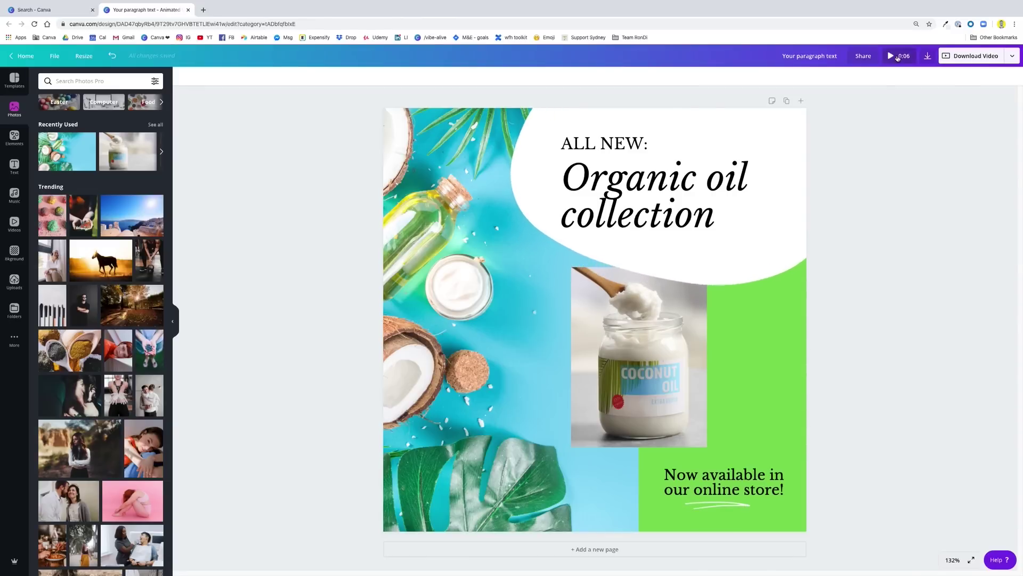
Download the design with the Video file type and return to editing
left_click(928, 56)
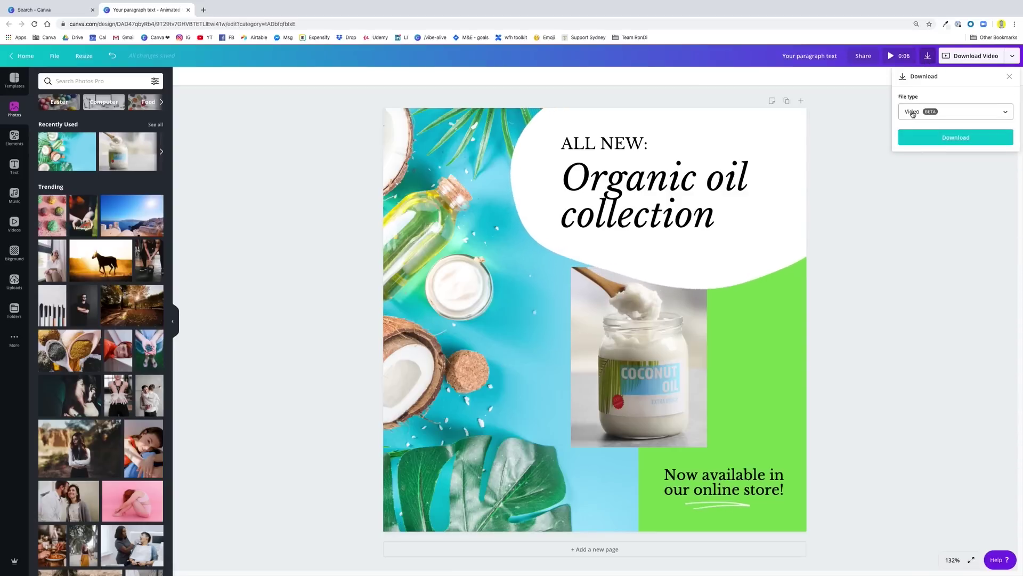
left_click(941, 140)
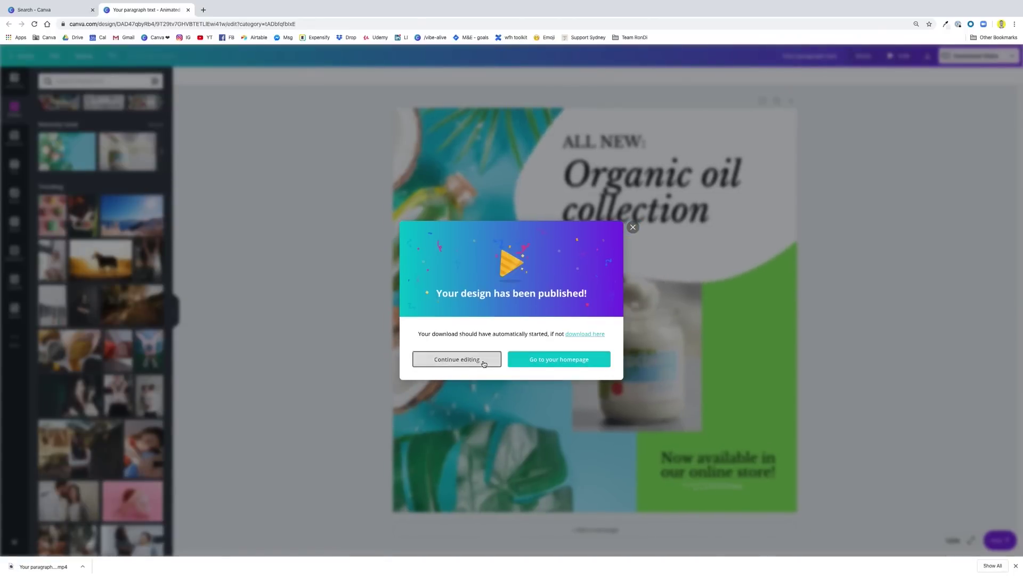
left_click(482, 361)
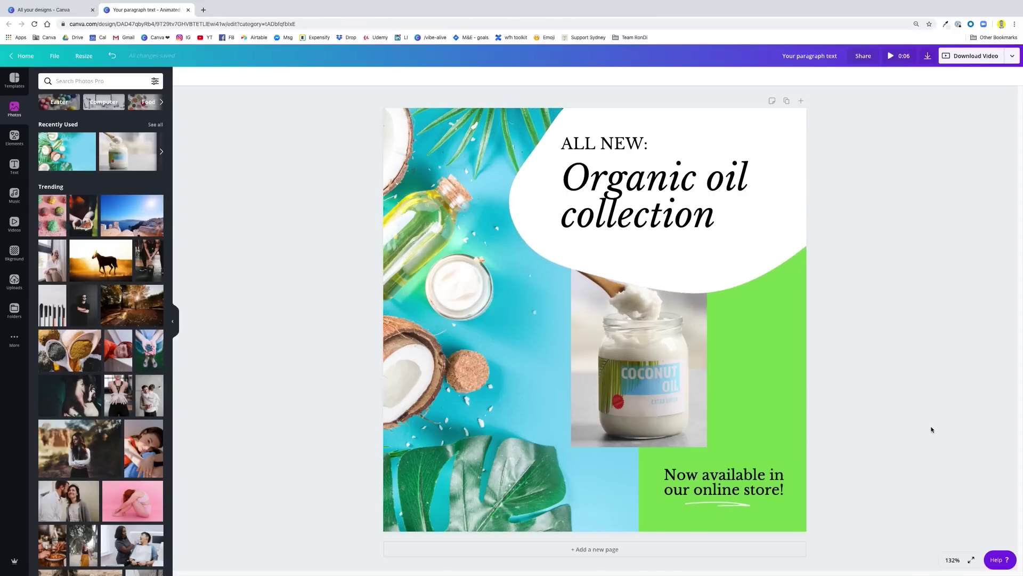
mouse_move(861, 2)
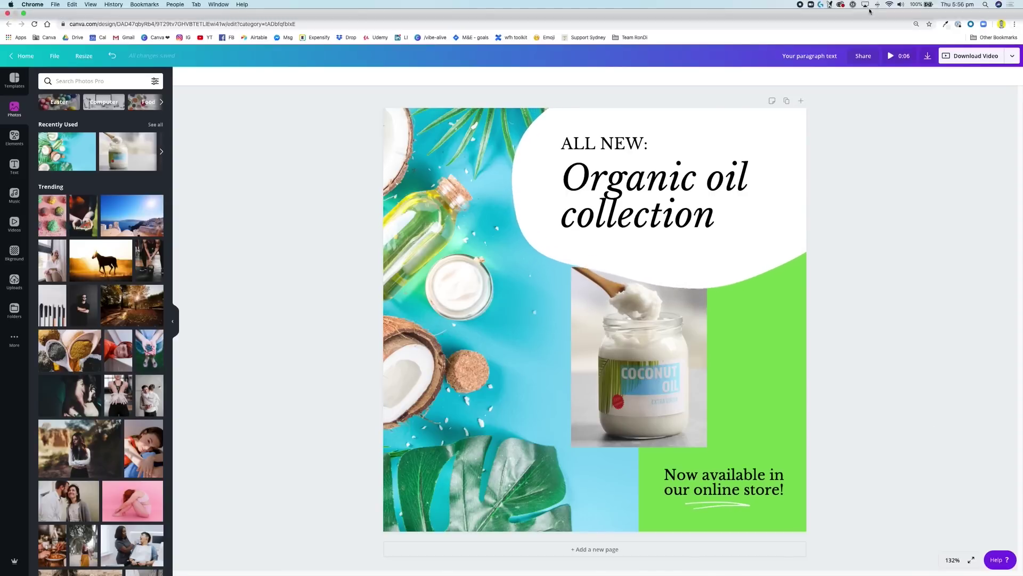